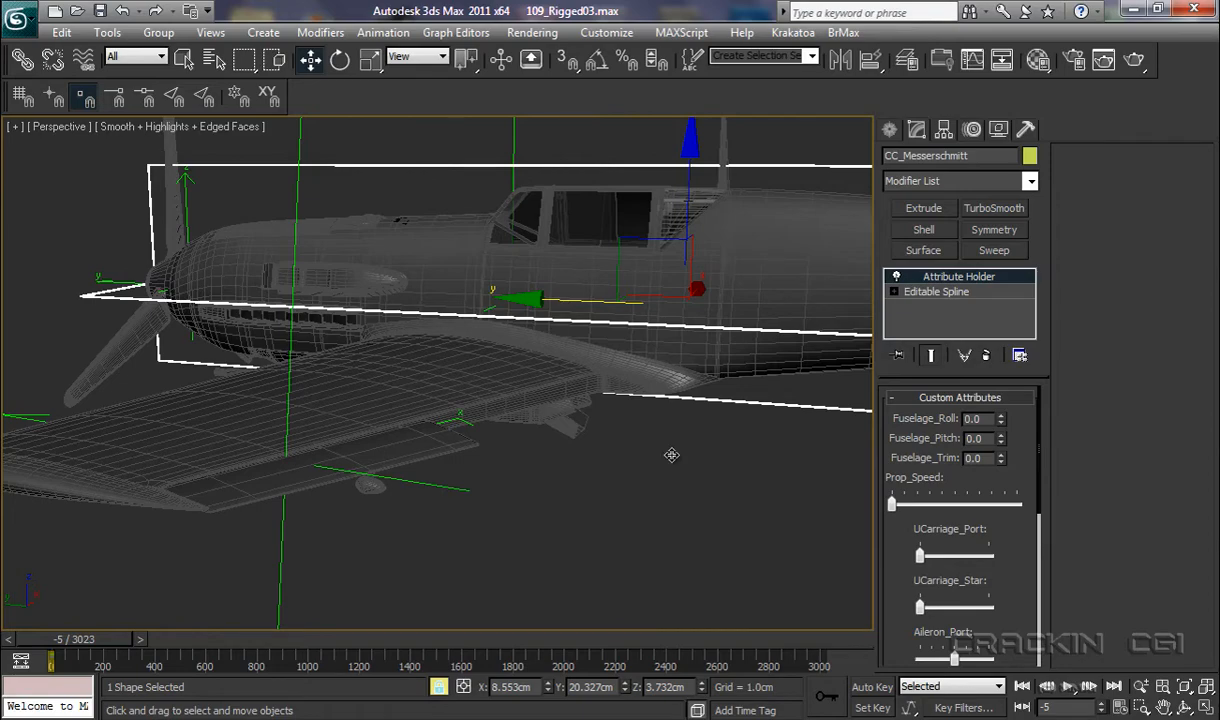
- Test the Aileron_Port slider of the CC_Messerschmitt controller and look at the port wing
{"action": "scroll", "coordinate": [1040, 478], "scroll_direction": "down", "scroll_amount": 3}
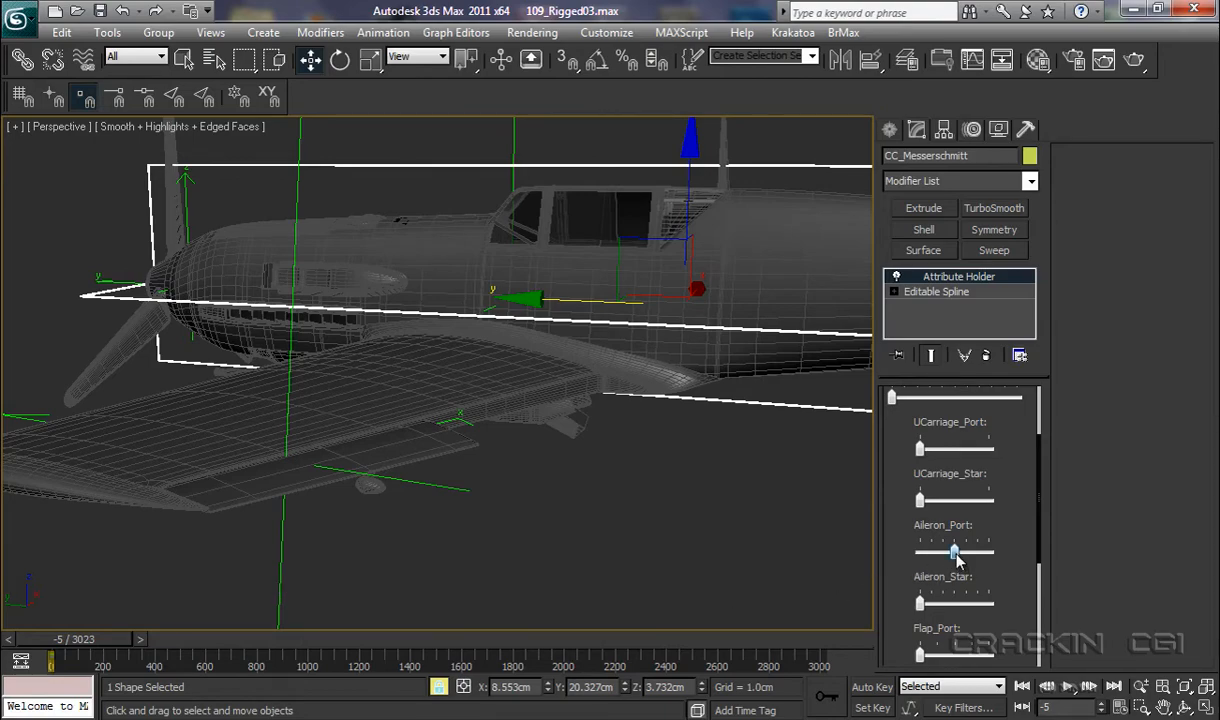
{"action": "mouse_move", "coordinate": [957, 560]}
{"action": "left_mouse_down"}
{"action": "mouse_move", "coordinate": [937, 561]}
{"action": "mouse_move", "coordinate": [977, 568]}
{"action": "mouse_move", "coordinate": [956, 566]}
{"action": "left_mouse_up"}
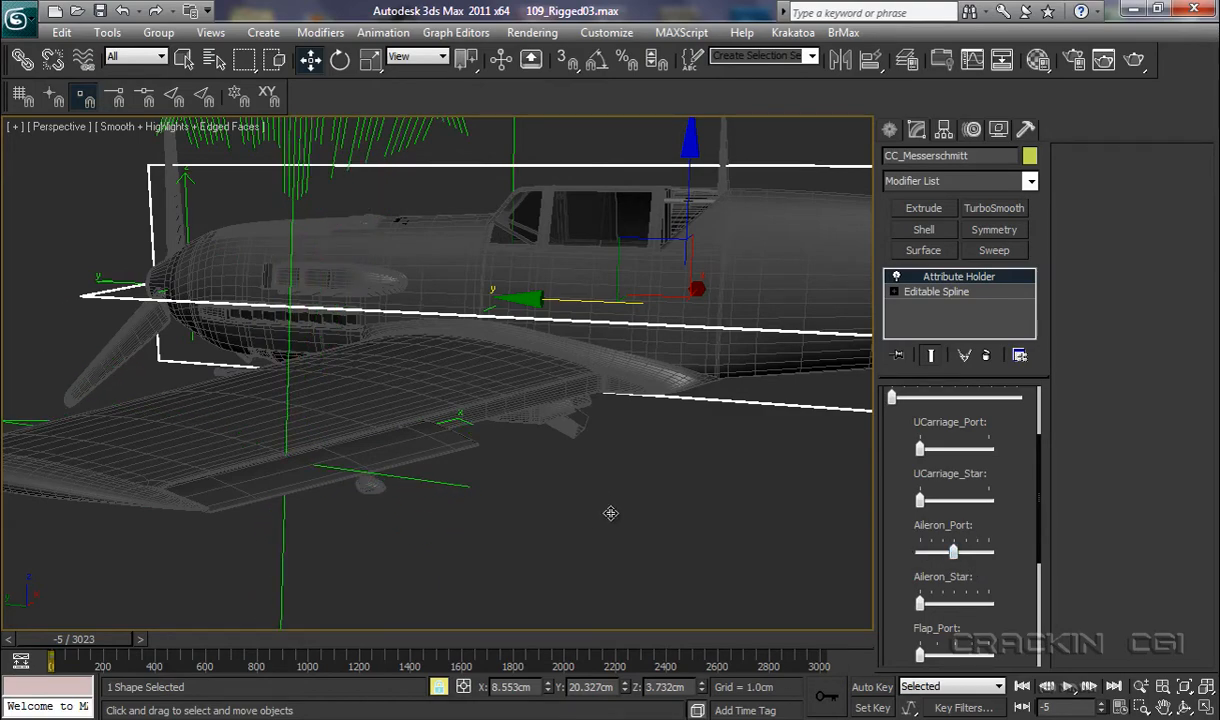
{"action": "middle_click_drag", "start_coordinate": [578, 485], "coordinate": [602, 567]}
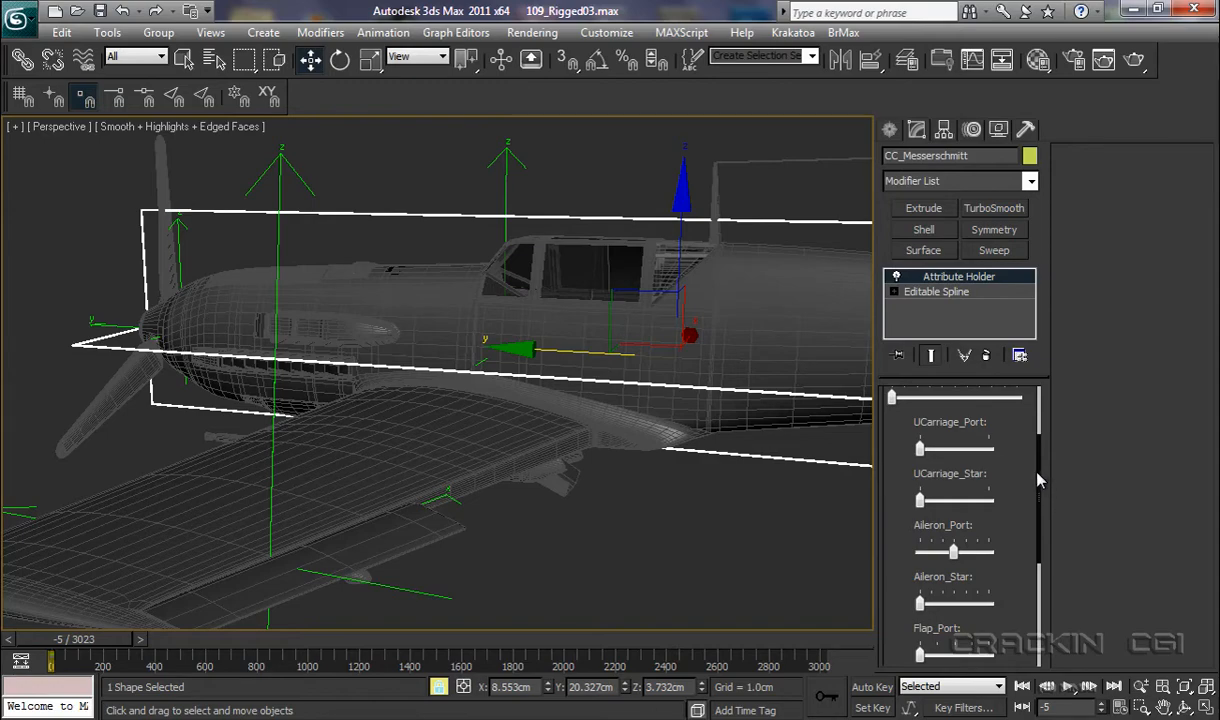
{"action": "left_click_drag", "start_coordinate": [1040, 480], "coordinate": [1049, 400]}
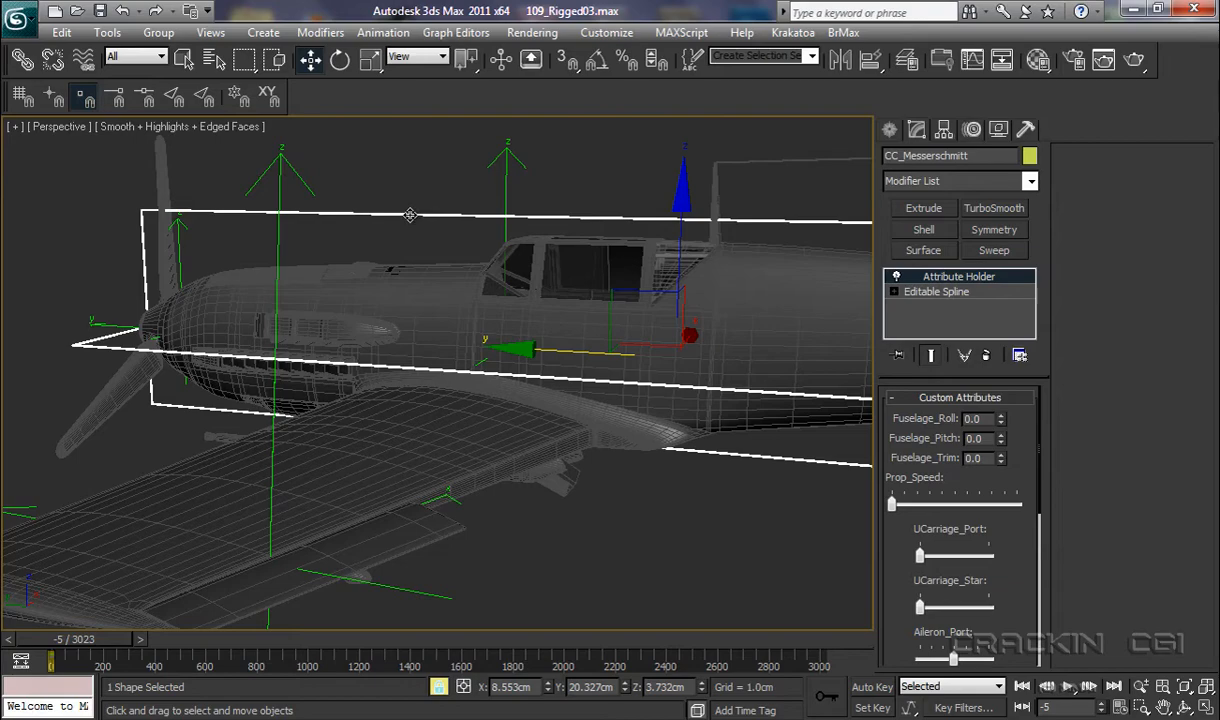
- Start parameter wiring from CC_Messerschmitt's Fuselage_Roll custom attribute to the Y Rotation of the point helper above the cockpit
{"action": "key", "text": "ctrl+5"}
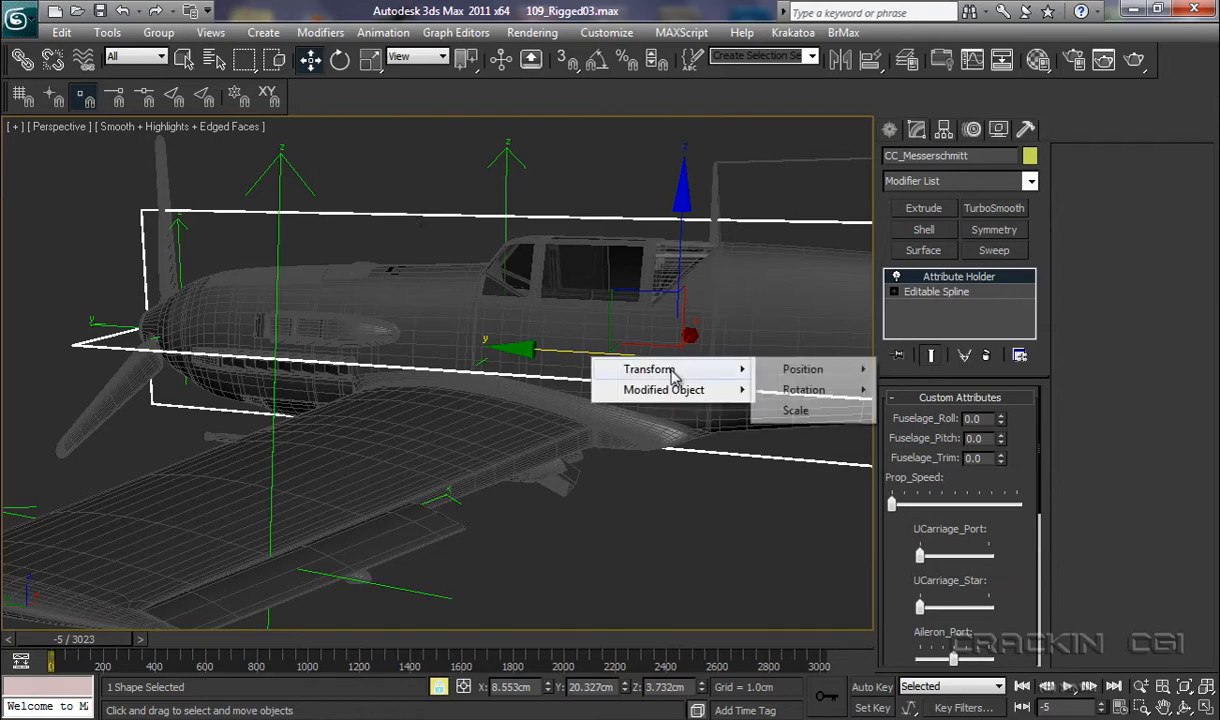
{"action": "mouse_move", "coordinate": [670, 393]}
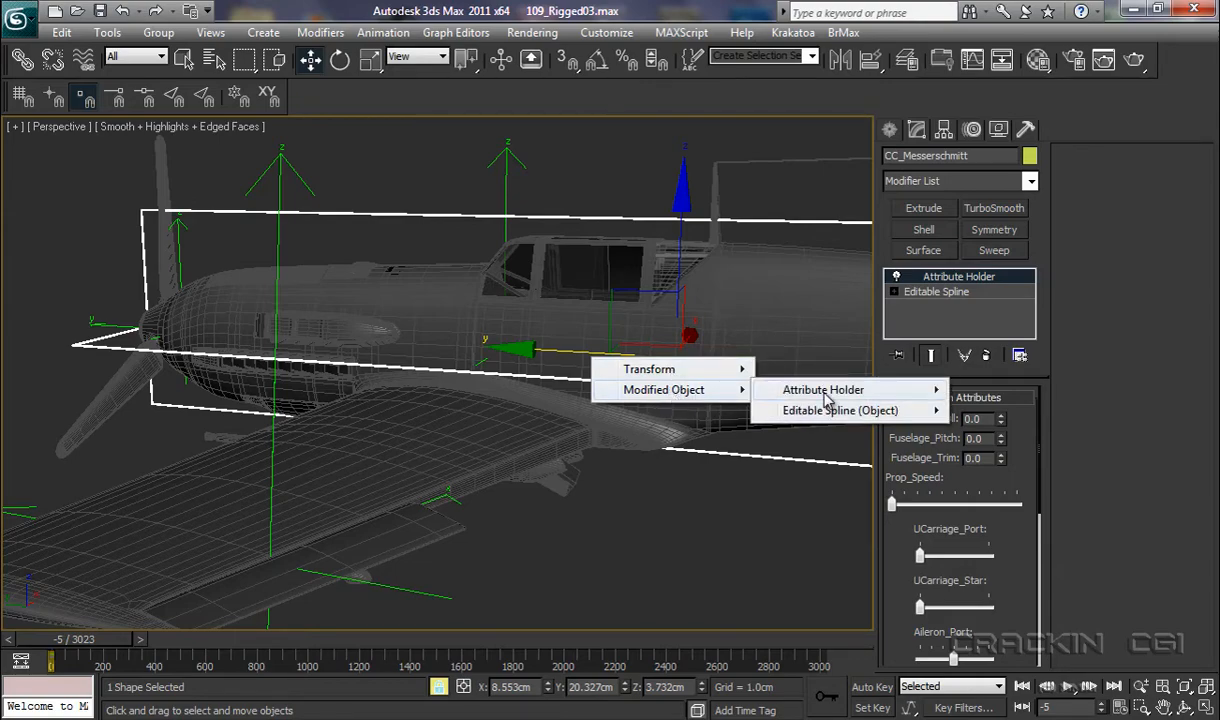
{"action": "mouse_move", "coordinate": [826, 400]}
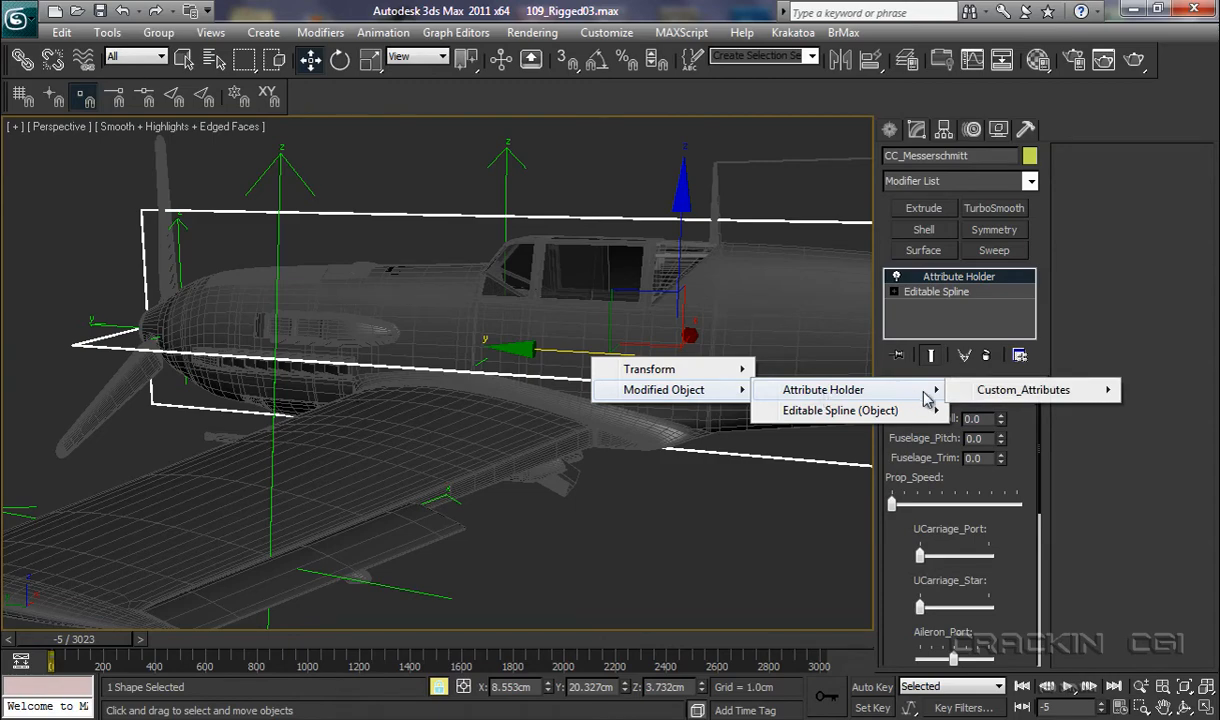
{"action": "mouse_move", "coordinate": [990, 396]}
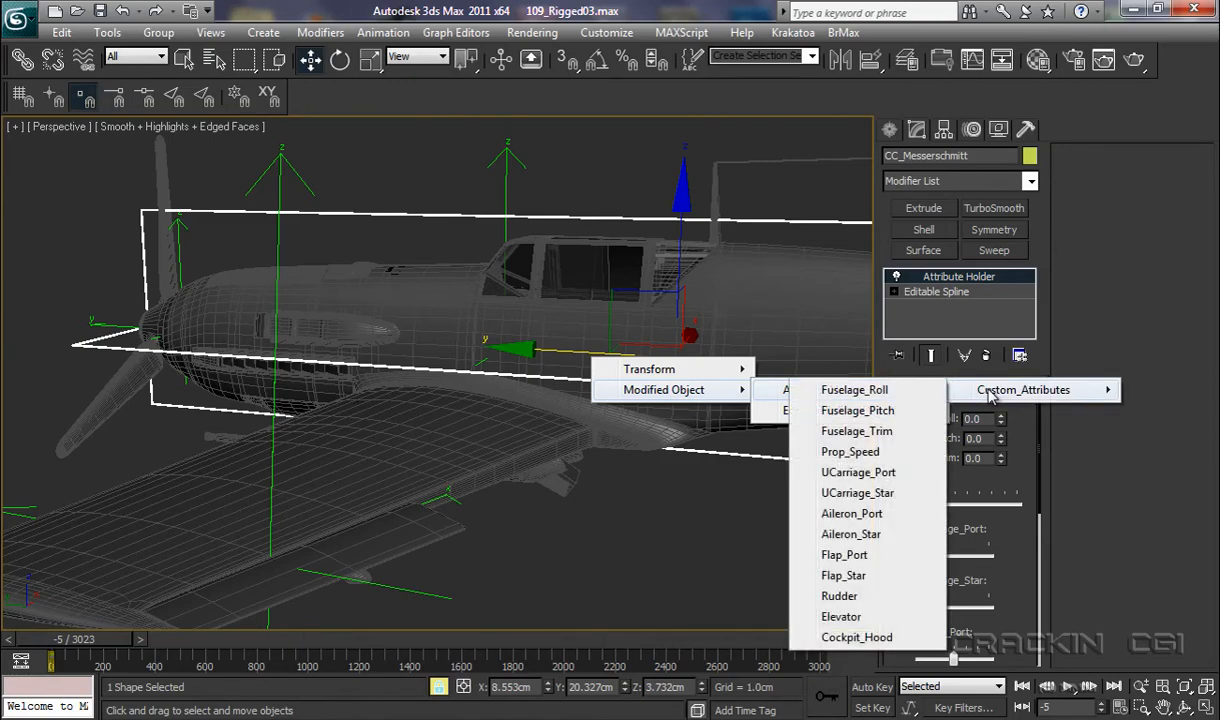
{"action": "left_click", "coordinate": [866, 391]}
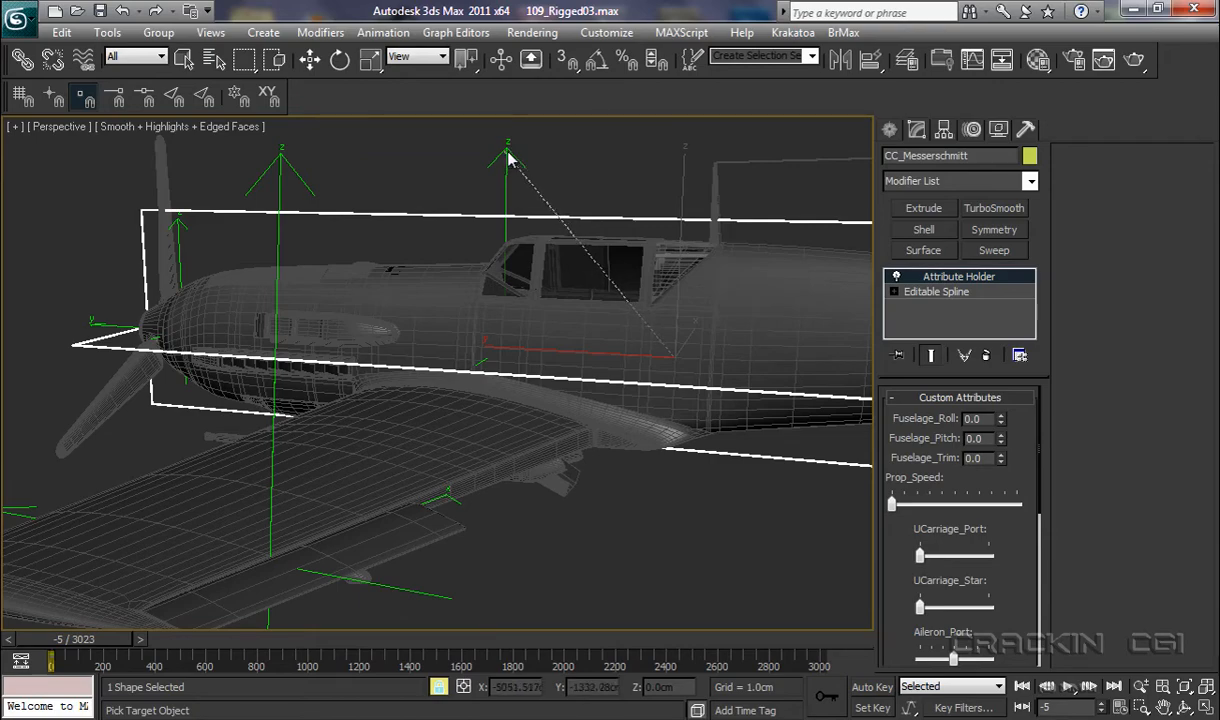
{"action": "left_click", "coordinate": [506, 231]}
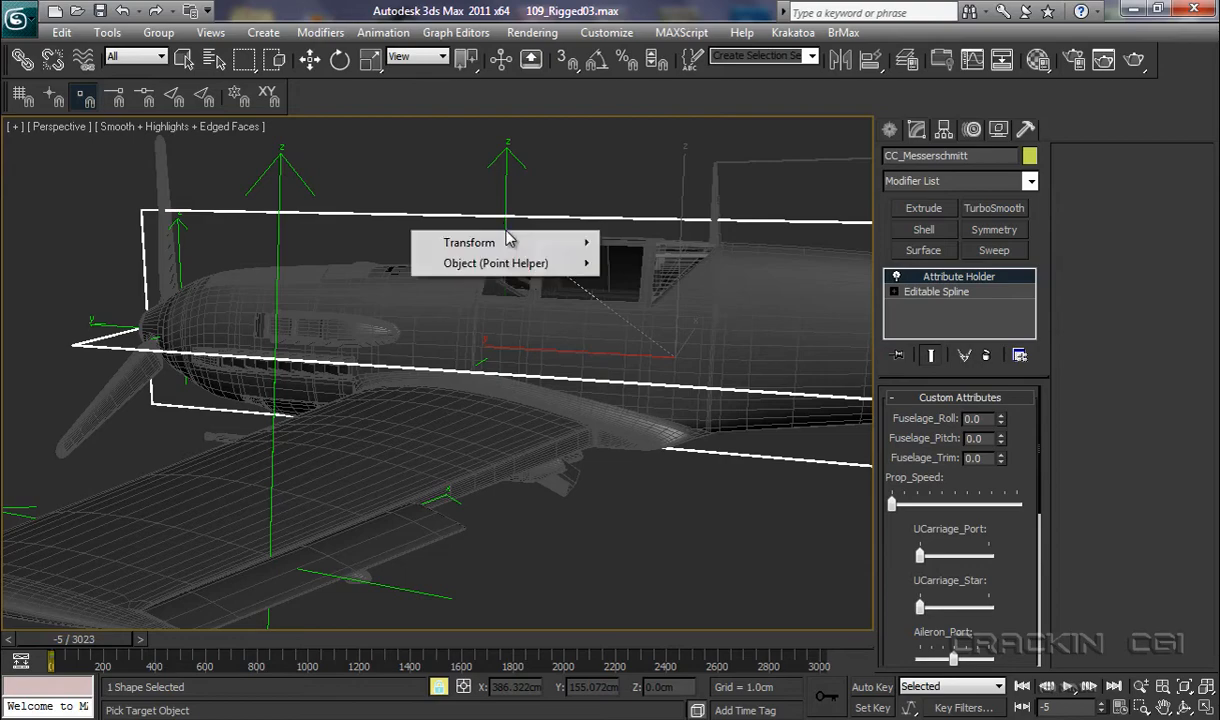
{"action": "mouse_move", "coordinate": [508, 245]}
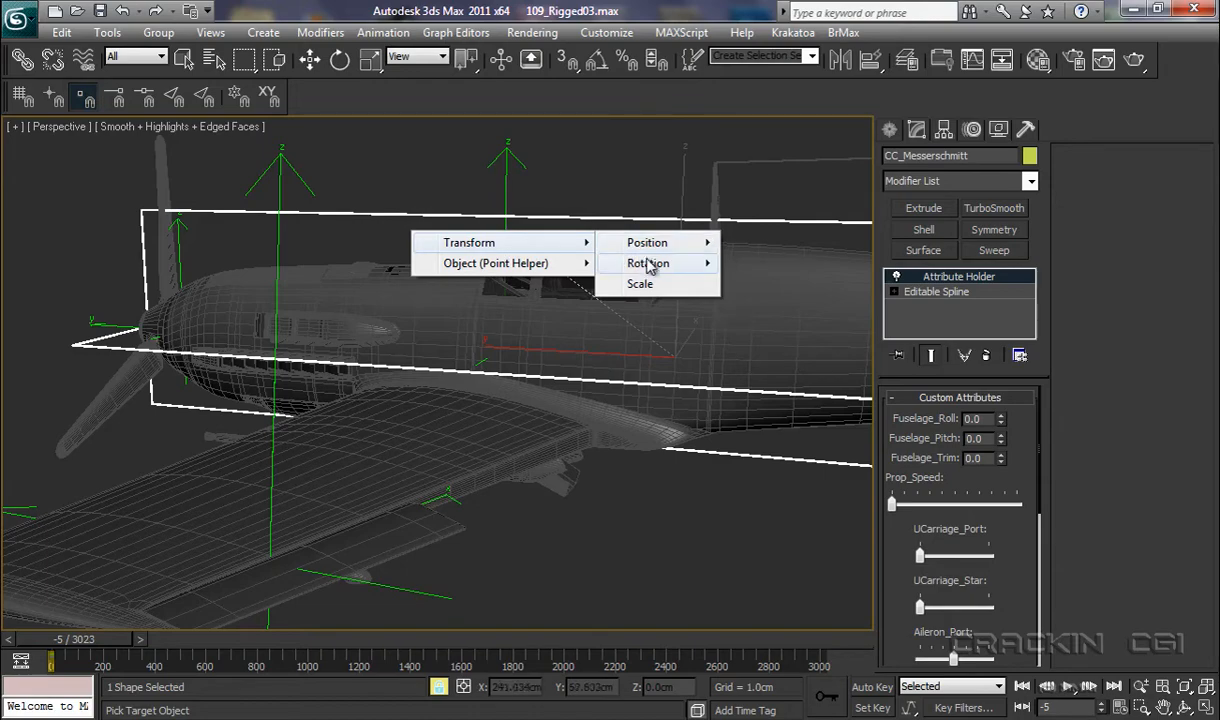
{"action": "mouse_move", "coordinate": [648, 266]}
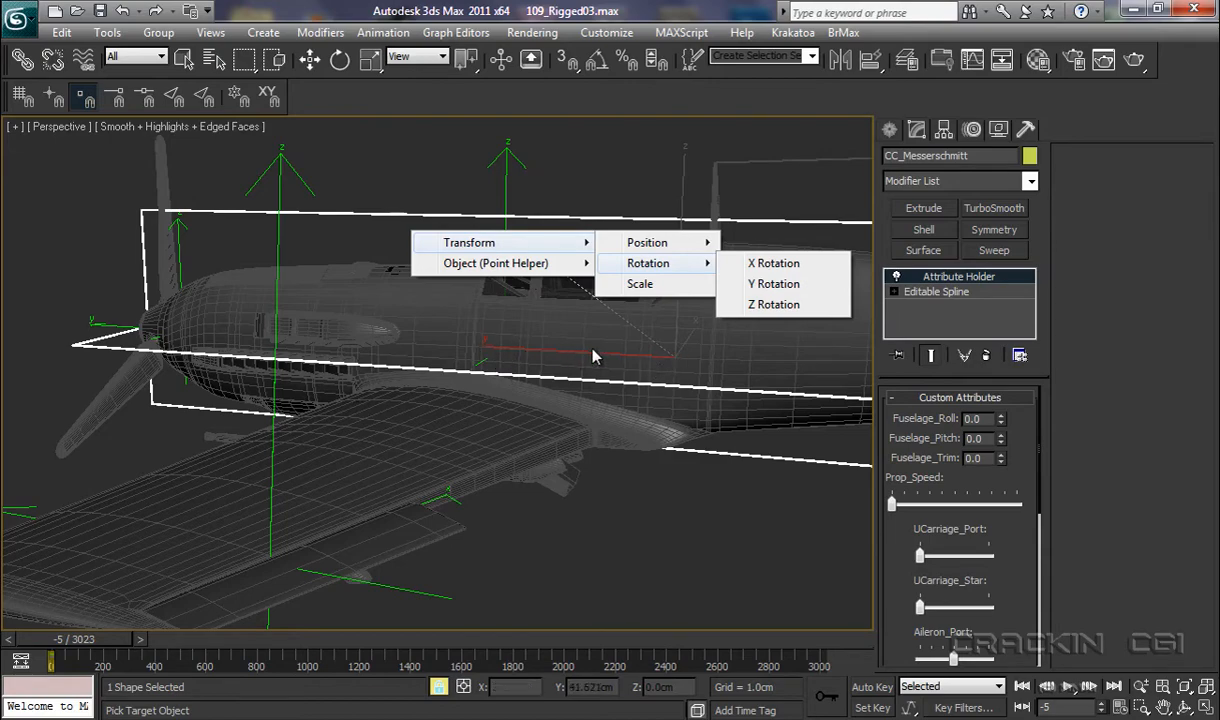
{"action": "left_click", "coordinate": [774, 285]}
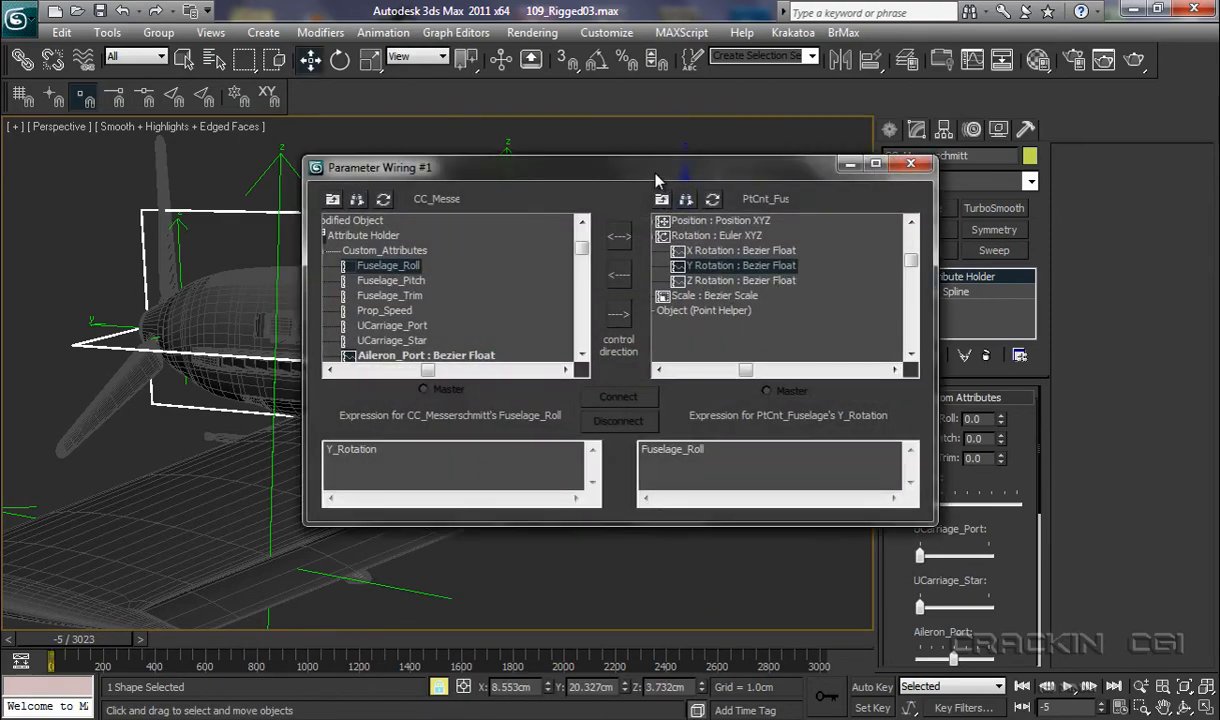
- Set the wiring to one-way control, with Fuselage_Roll driving PtCnt_Fuselage's Y Rotation, and reposition the wiring dialog
{"action": "left_click_drag", "start_coordinate": [655, 178], "coordinate": [587, 138]}
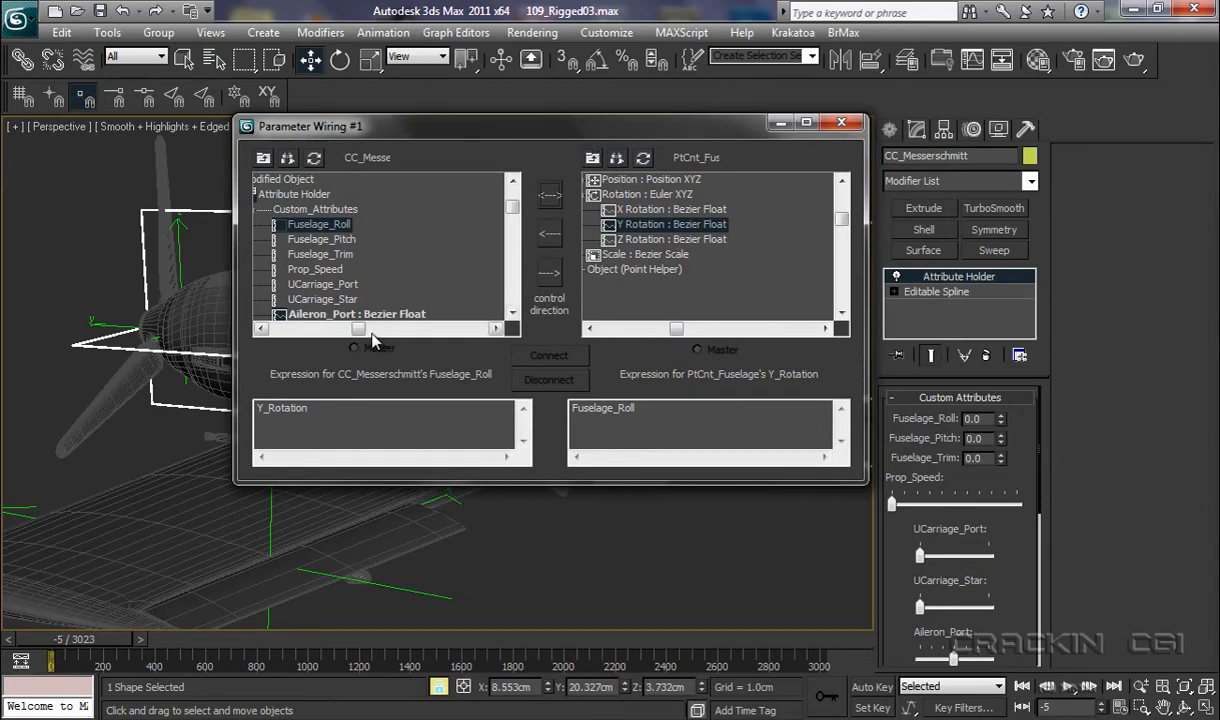
{"action": "left_click_drag", "start_coordinate": [361, 334], "coordinate": [317, 337]}
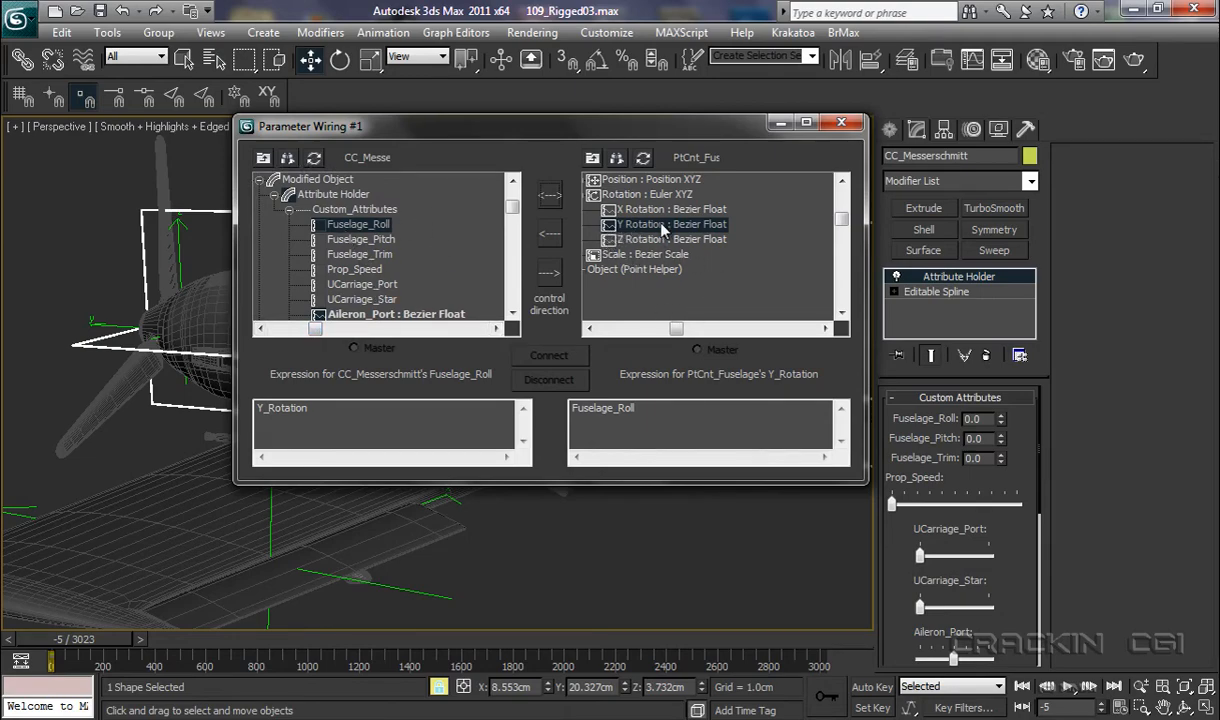
{"action": "left_click", "coordinate": [549, 277]}
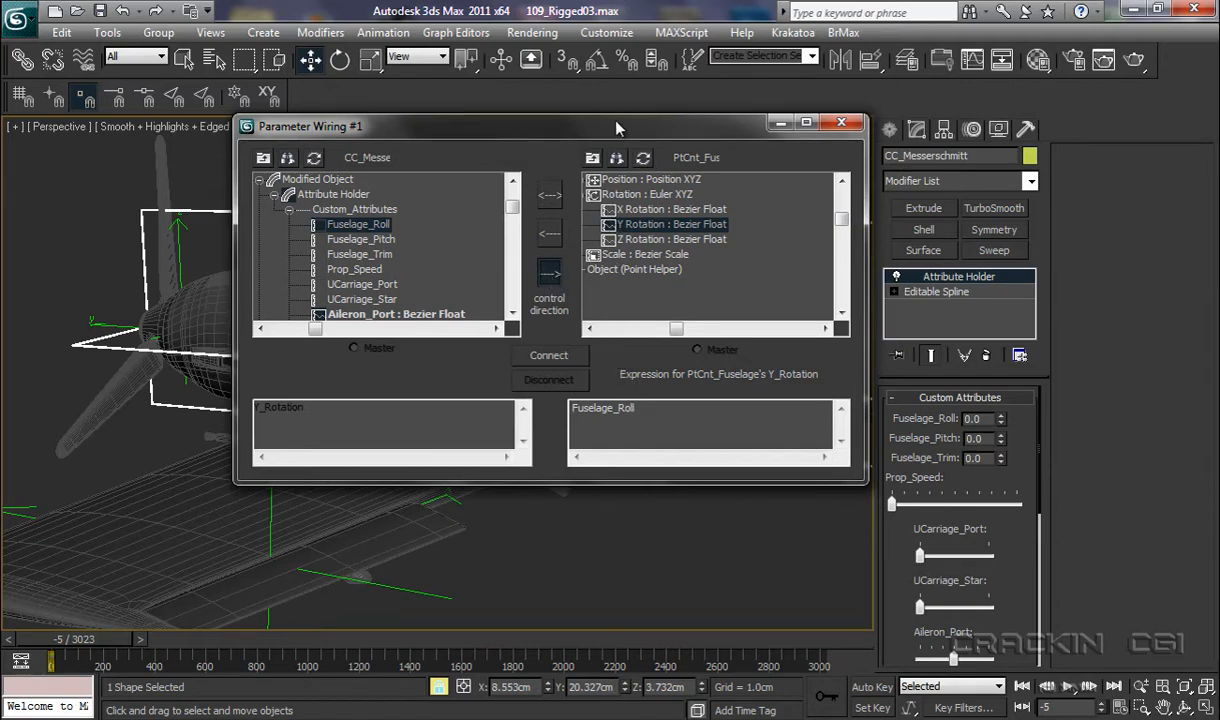
{"action": "left_click_drag", "start_coordinate": [618, 127], "coordinate": [933, 158]}
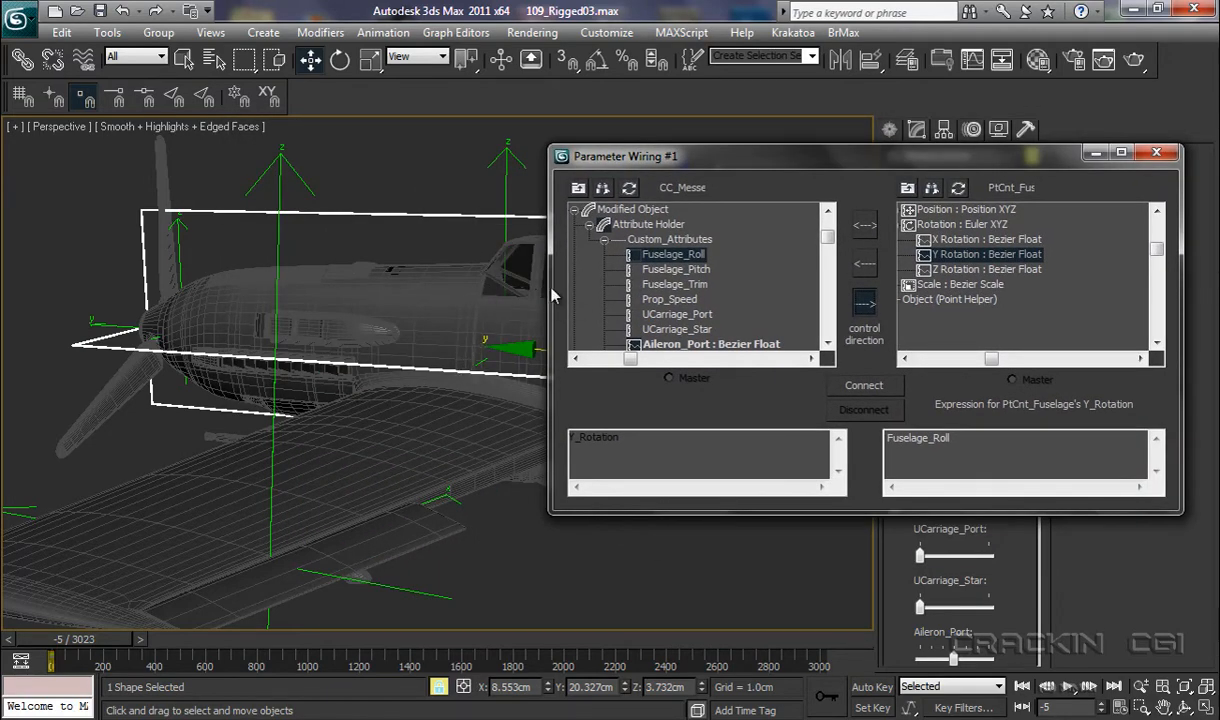
{"action": "left_click_drag", "start_coordinate": [803, 163], "coordinate": [632, 160]}
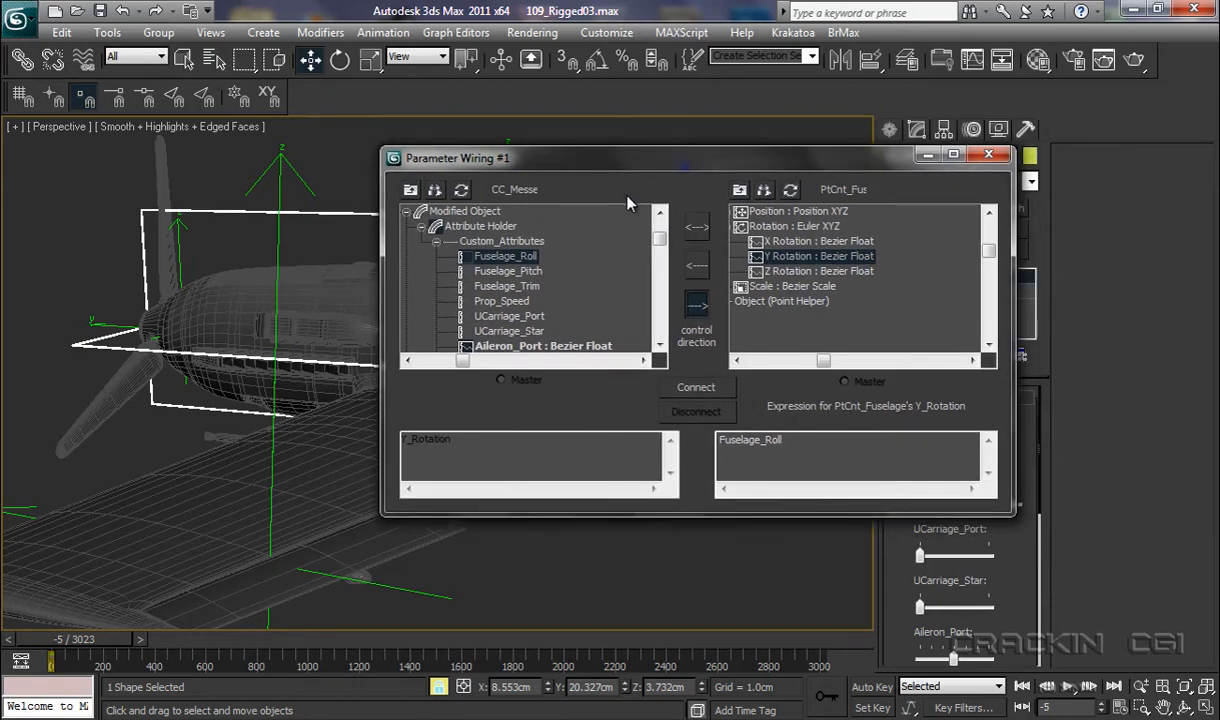
- Open the Fuselage_Roll attribute for editing in the Parameter Editor and check its range
{"action": "key", "text": "alt+1"}
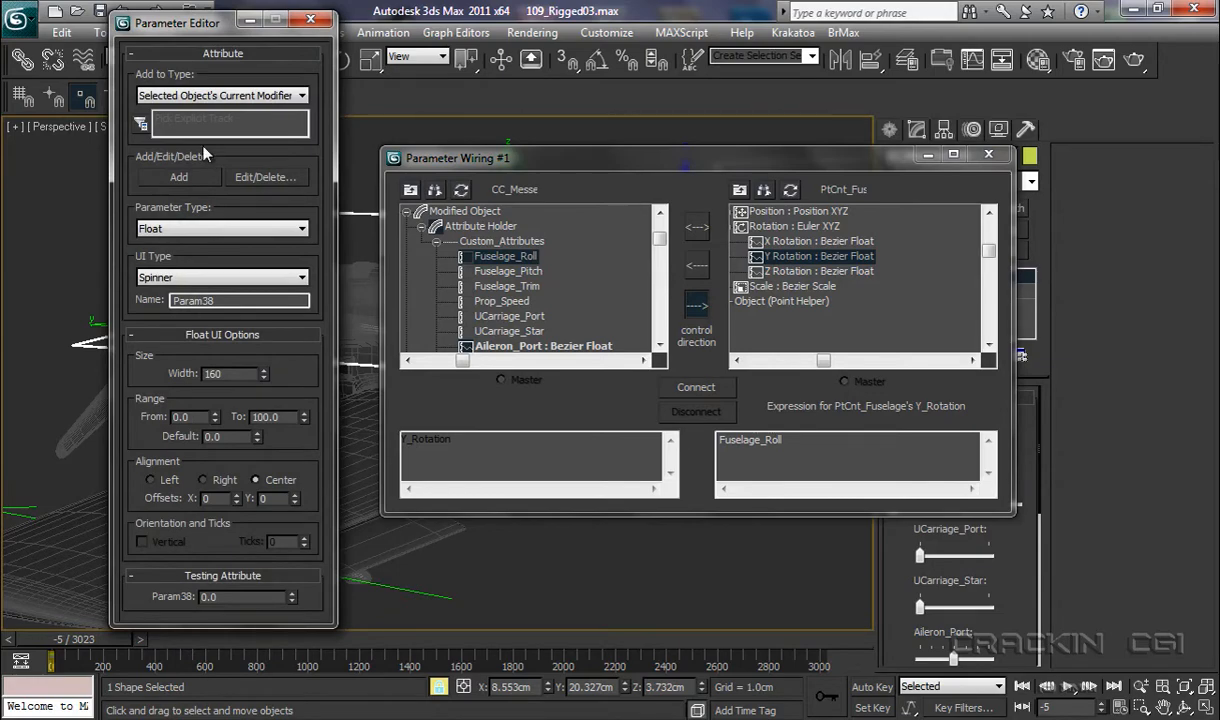
{"action": "left_click", "coordinate": [274, 177]}
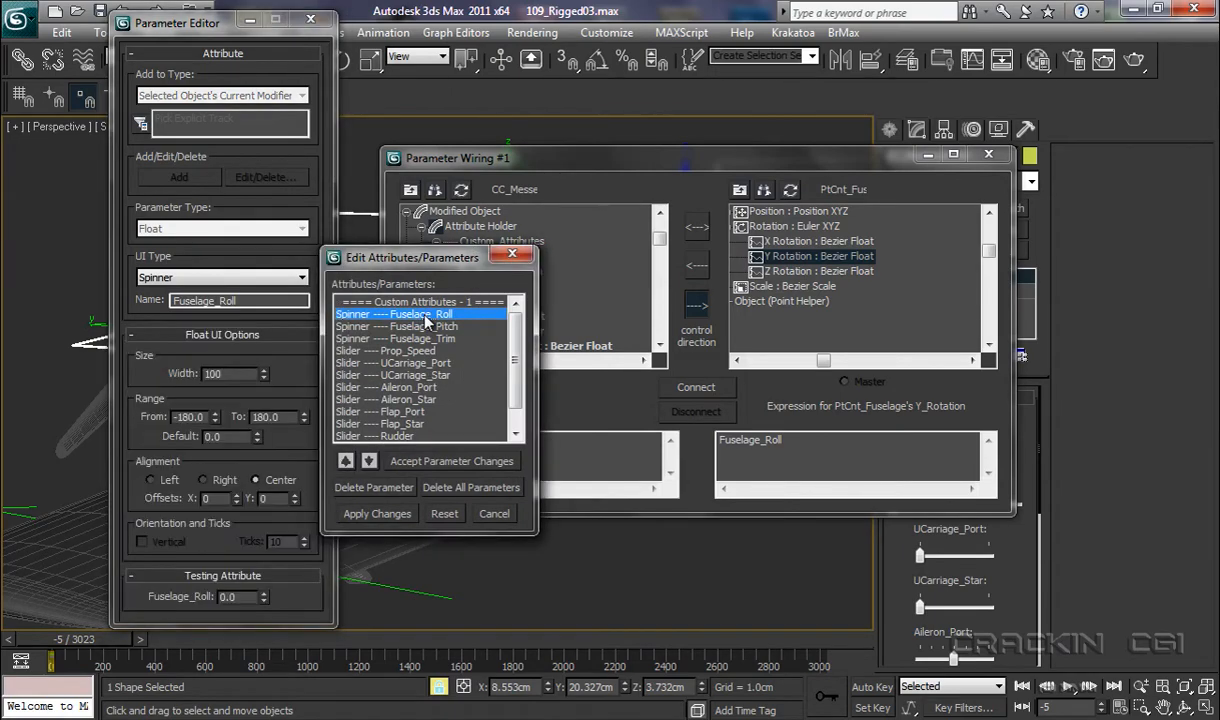
{"action": "left_click_drag", "start_coordinate": [392, 258], "coordinate": [111, 478]}
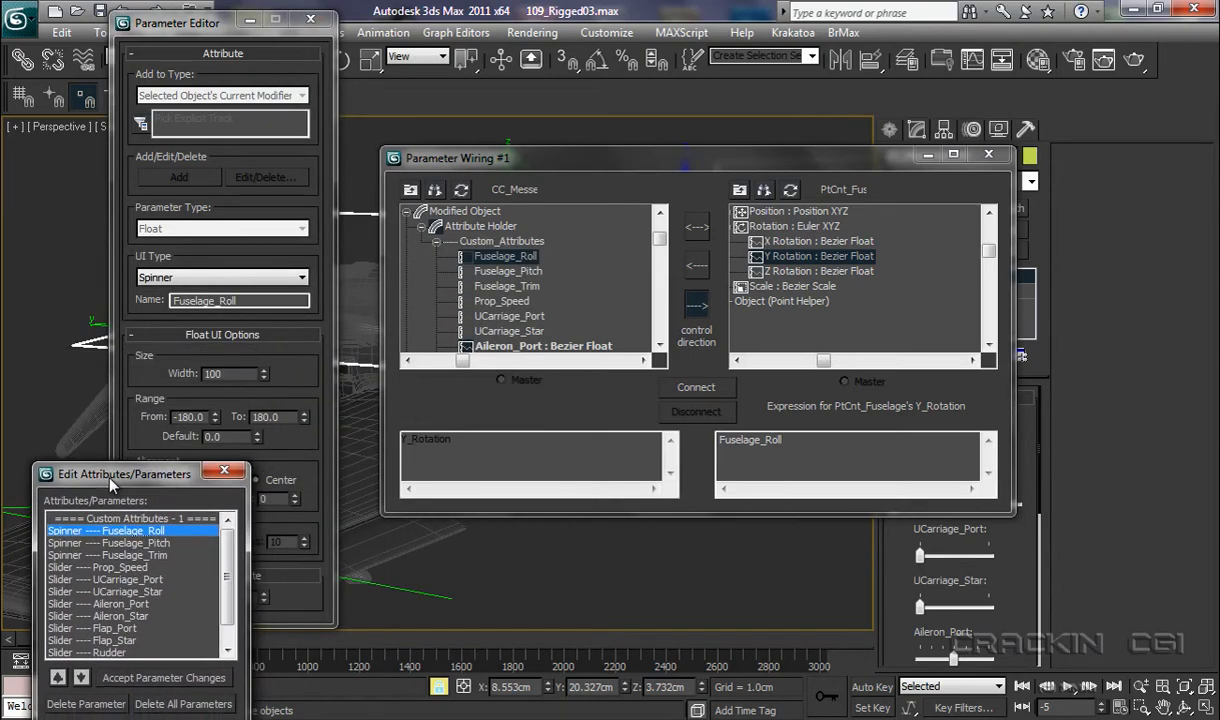
{"action": "left_click", "coordinate": [188, 32]}
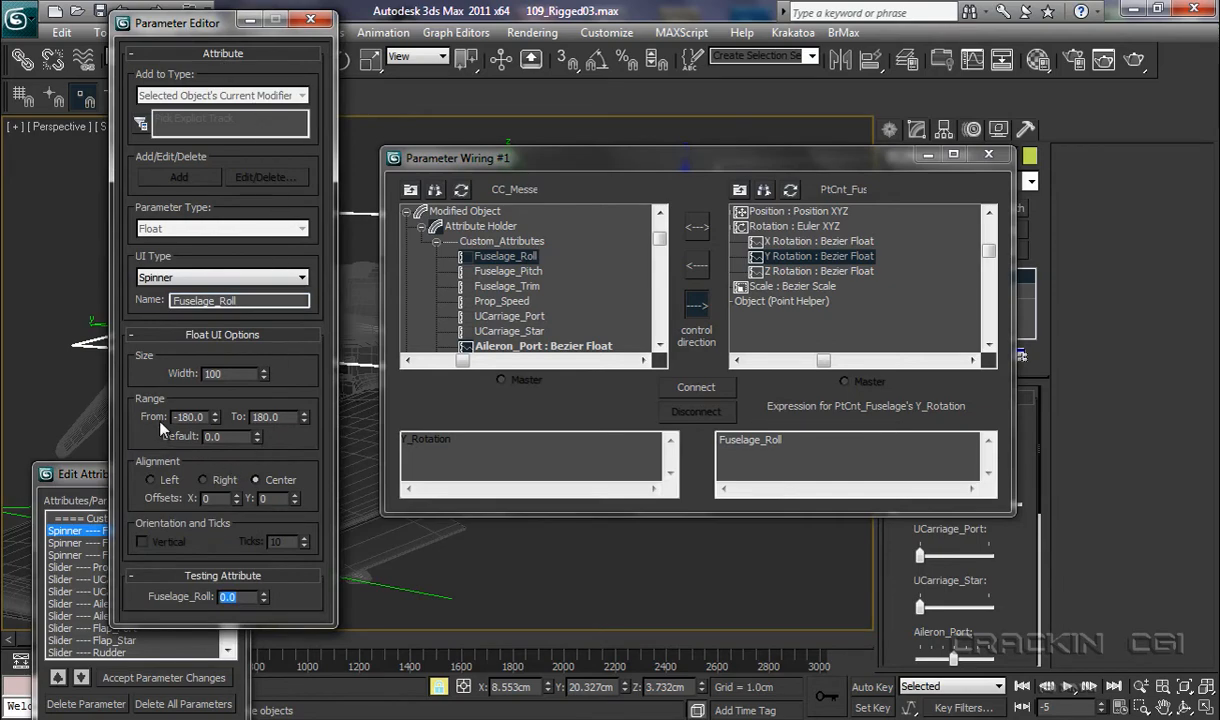
- Set PtCnt_Fuselage's Y_Rotation expression to DegToRad(Fuselage_Roll), connect the wire and close the wiring dialog
{"action": "left_click", "coordinate": [720, 441]}
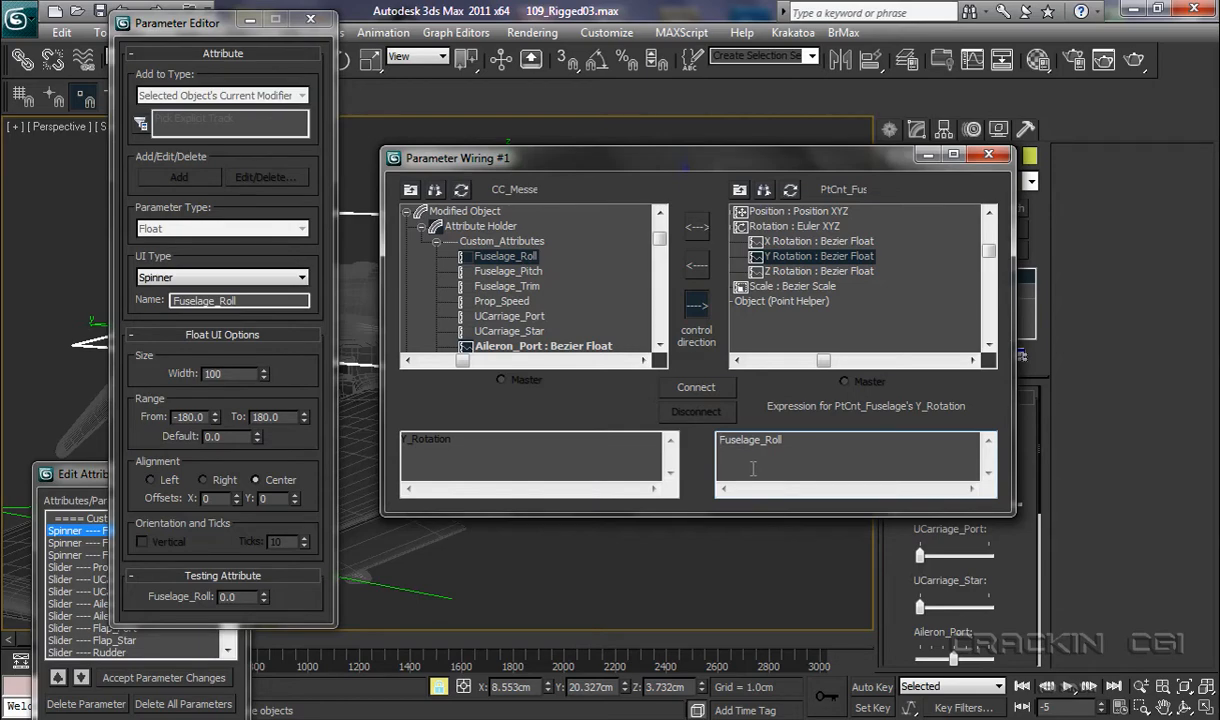
{"action": "type", "text": "Deg"}
{"action": "type", "text": "ToRad("}
{"action": "type", "text": "l"}
{"action": "type", "text": ")"}
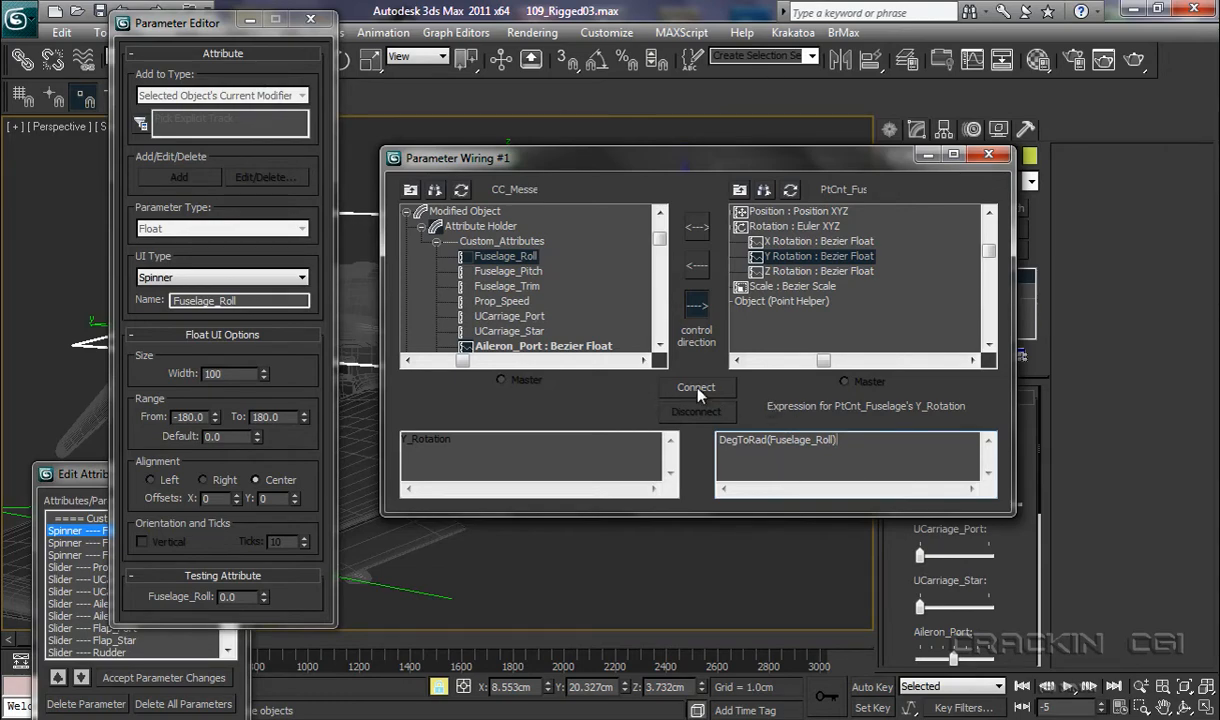
{"action": "left_click", "coordinate": [697, 390]}
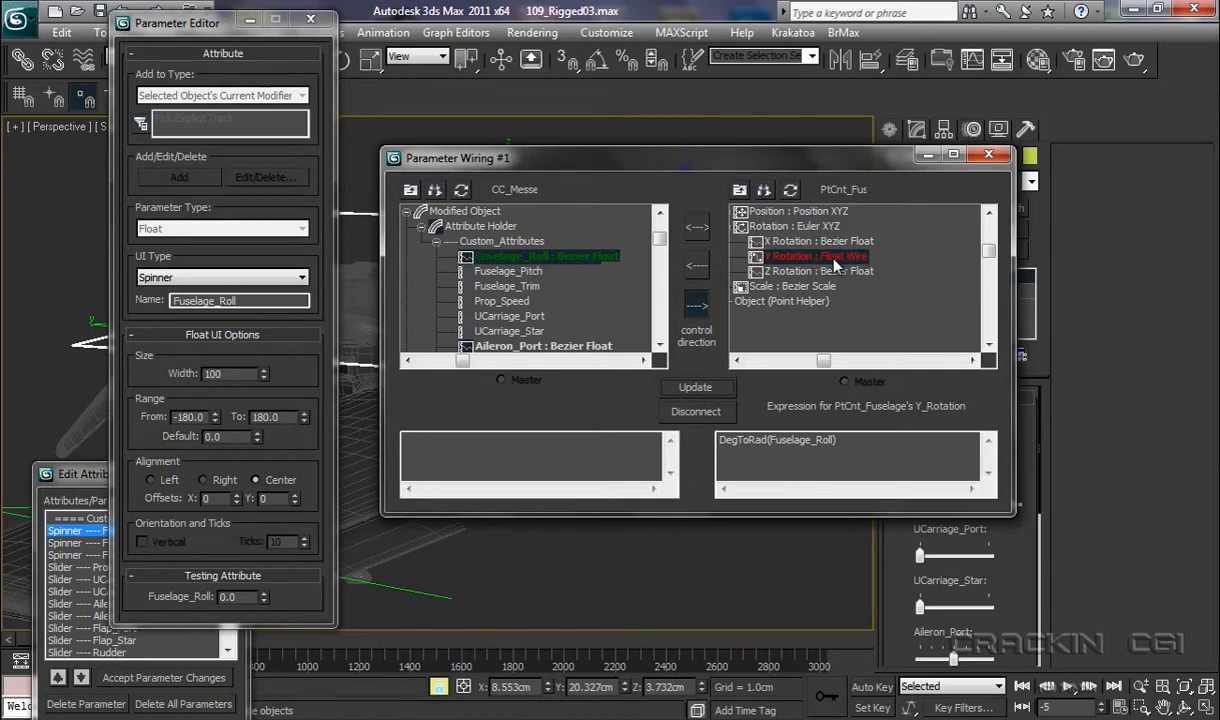
{"action": "left_click", "coordinate": [997, 154]}
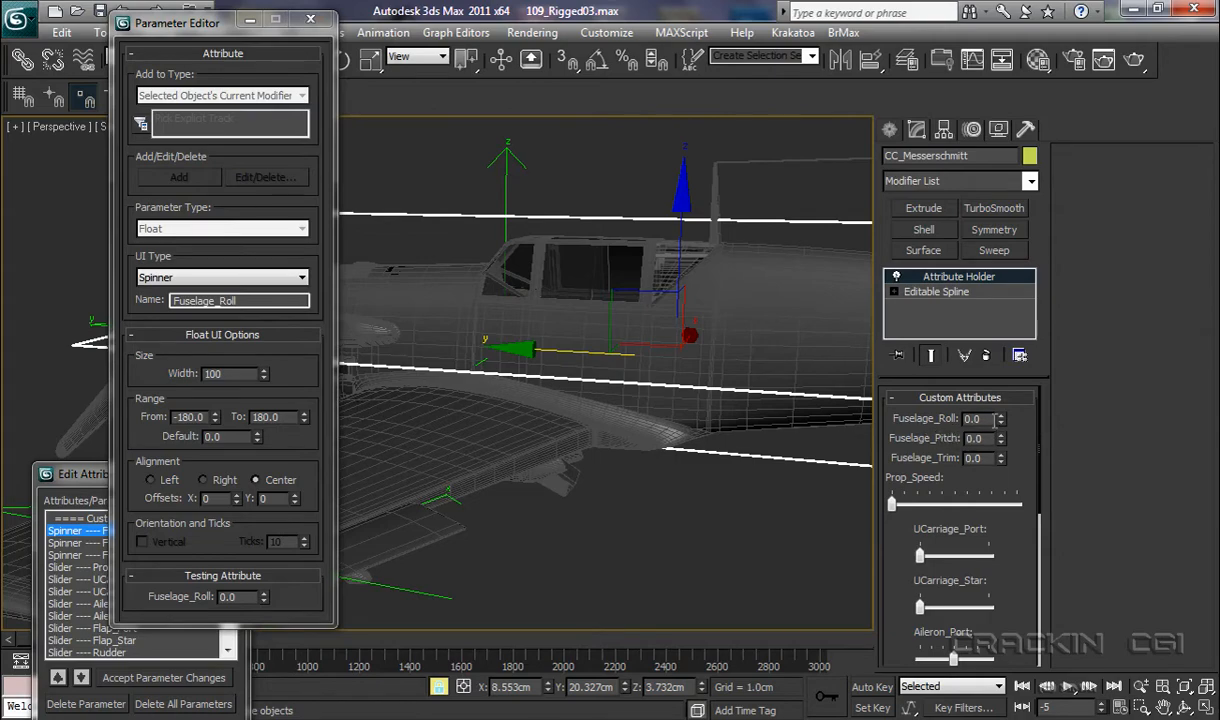
- Close the Parameter Editor, test the Fuselage_Roll spinner in both directions and reset it to 0.0
{"action": "left_click_drag", "start_coordinate": [999, 418], "coordinate": [938, 403]}
{"action": "left_click", "coordinate": [310, 19]}
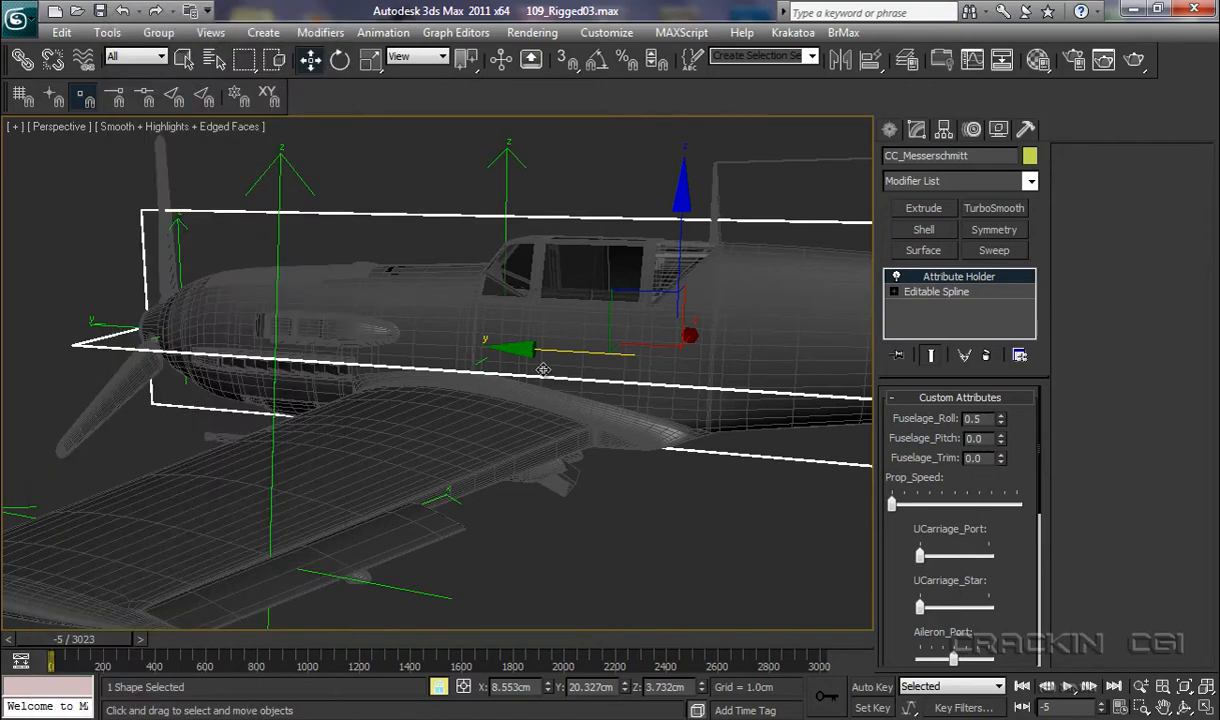
{"action": "middle_click_drag", "start_coordinate": [544, 408], "coordinate": [708, 403], "text": "alt"}
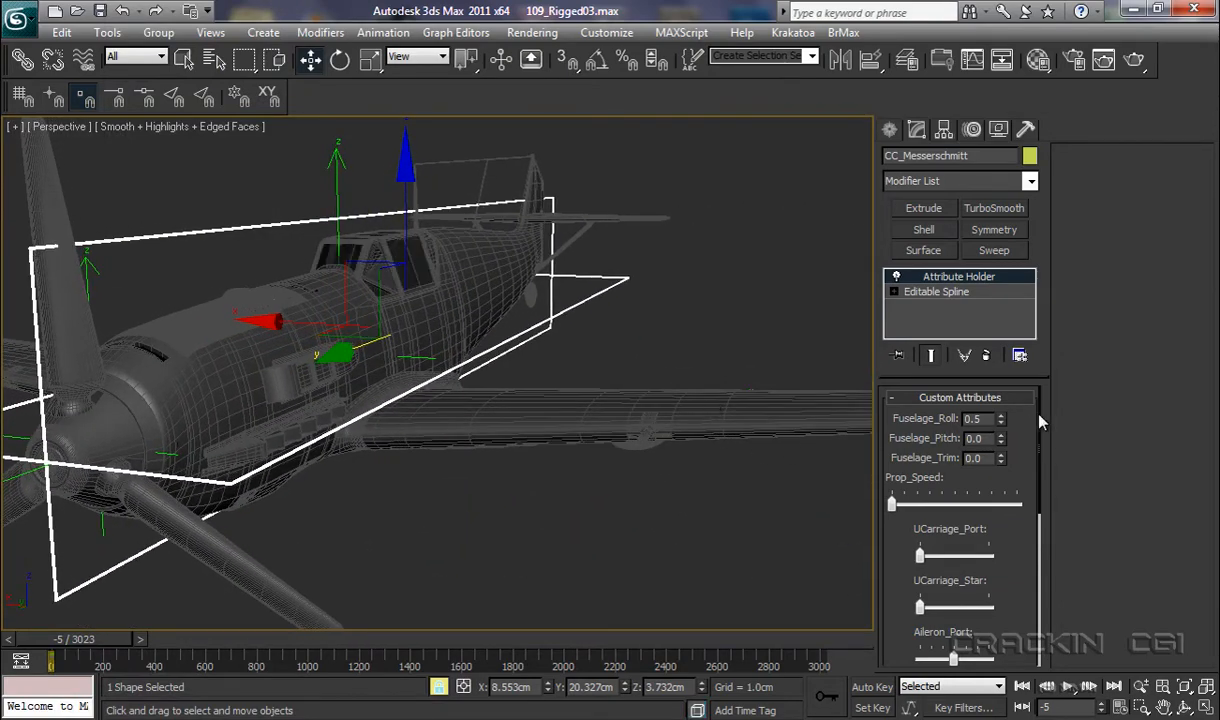
{"action": "left_click_drag", "start_coordinate": [1001, 424], "coordinate": [1001, 452]}
{"action": "left_click_drag", "start_coordinate": [952, 659], "coordinate": [960, 428]}
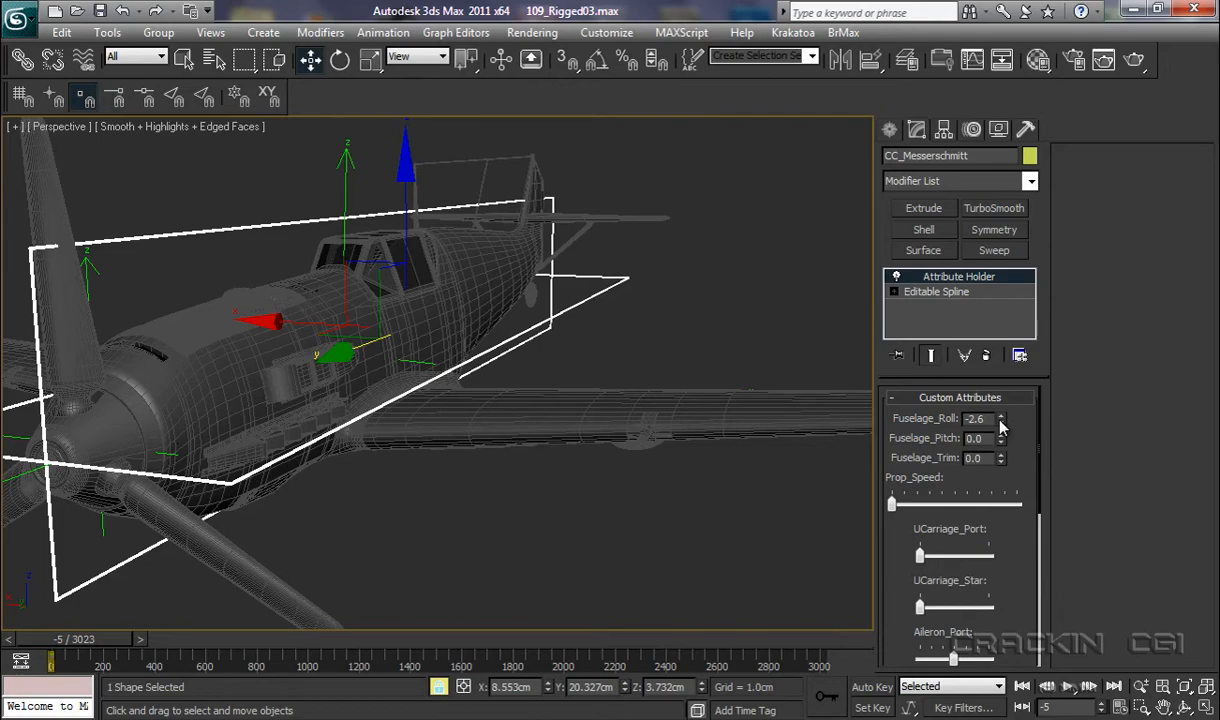
{"action": "right_click", "coordinate": [1001, 426]}
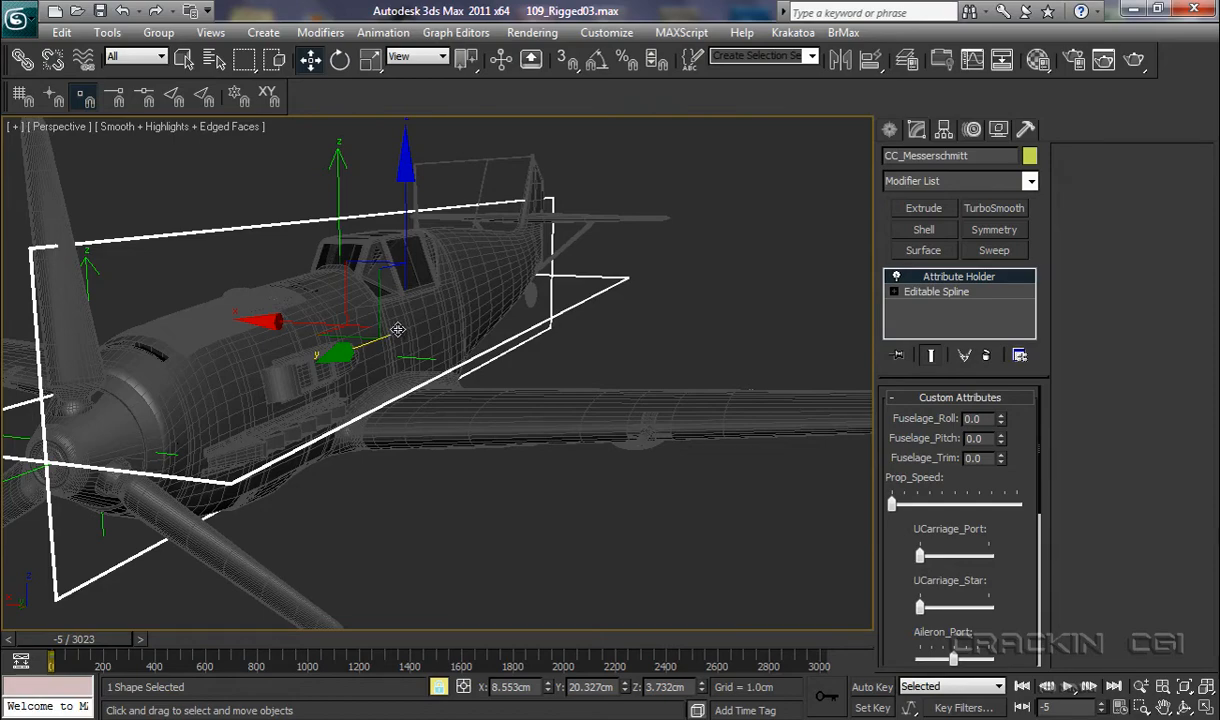
- Start a parameter wire from CC_Messerschmitt's Fuselage_Pitch custom attribute to the X Rotation of the PtCnt_Fuselage point helper
{"action": "left_click", "coordinate": [262, 321]}
{"action": "key", "text": "ctrl+5"}
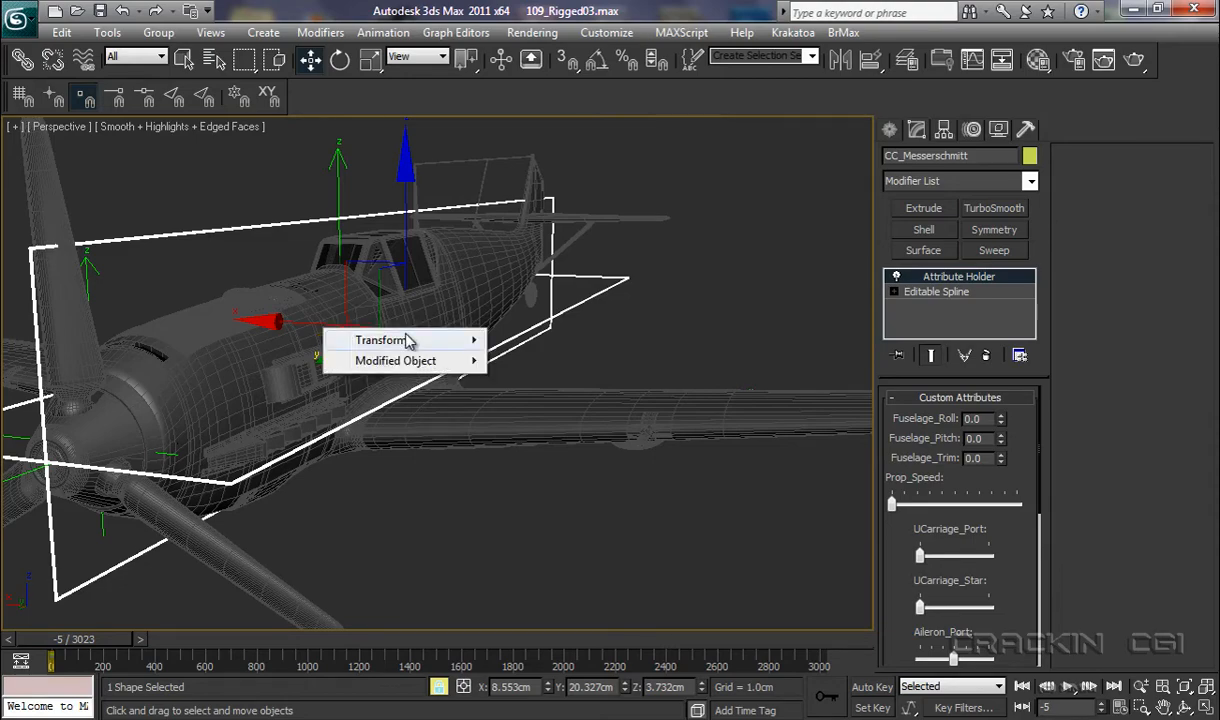
{"action": "mouse_move", "coordinate": [405, 342]}
{"action": "mouse_move", "coordinate": [405, 364]}
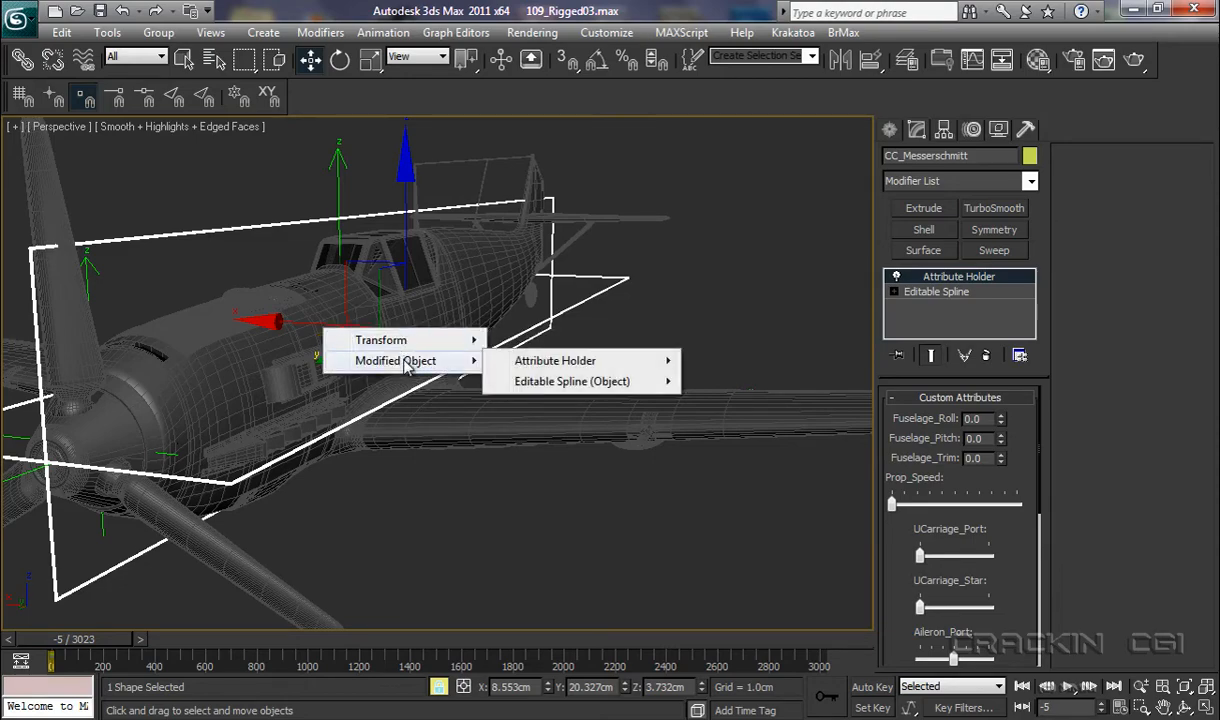
{"action": "mouse_move", "coordinate": [545, 370]}
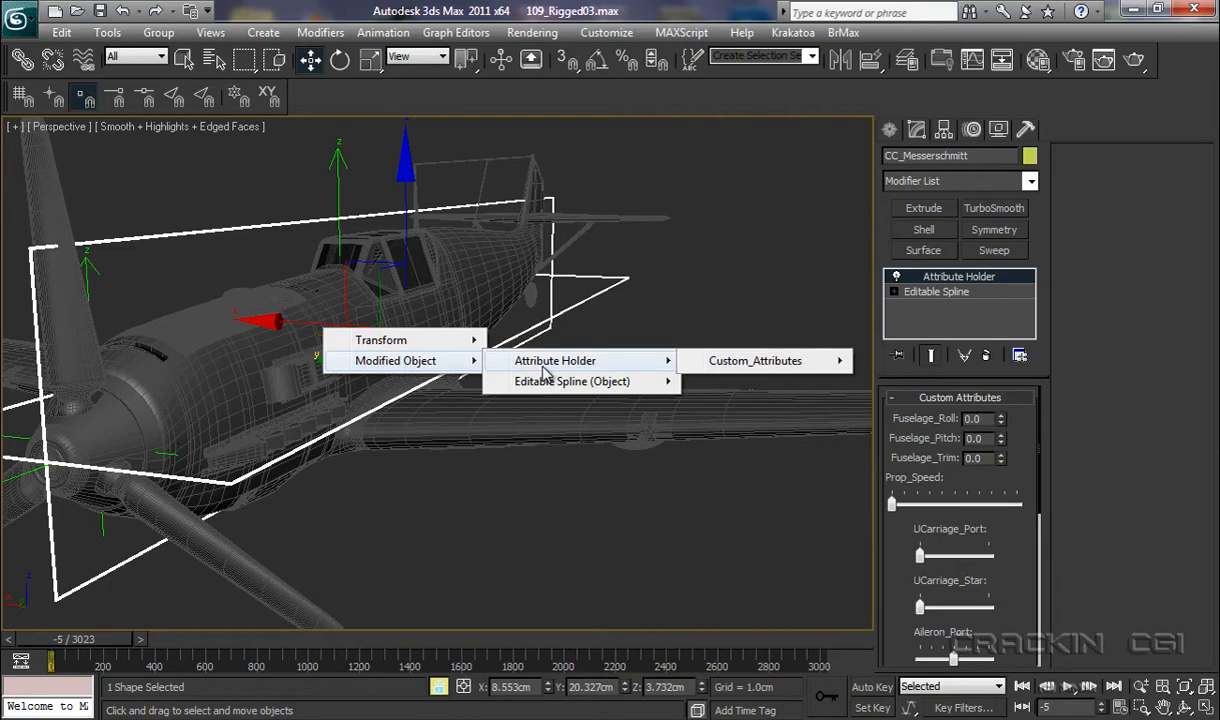
{"action": "mouse_move", "coordinate": [712, 362]}
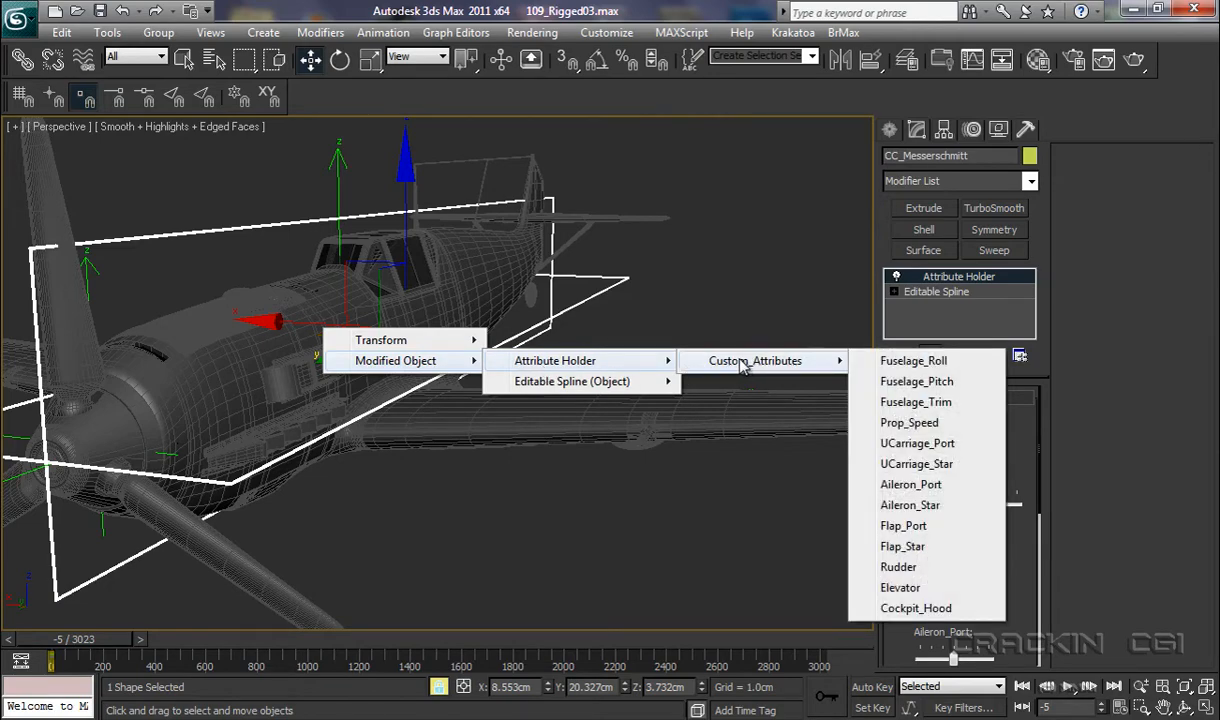
{"action": "left_click", "coordinate": [918, 385]}
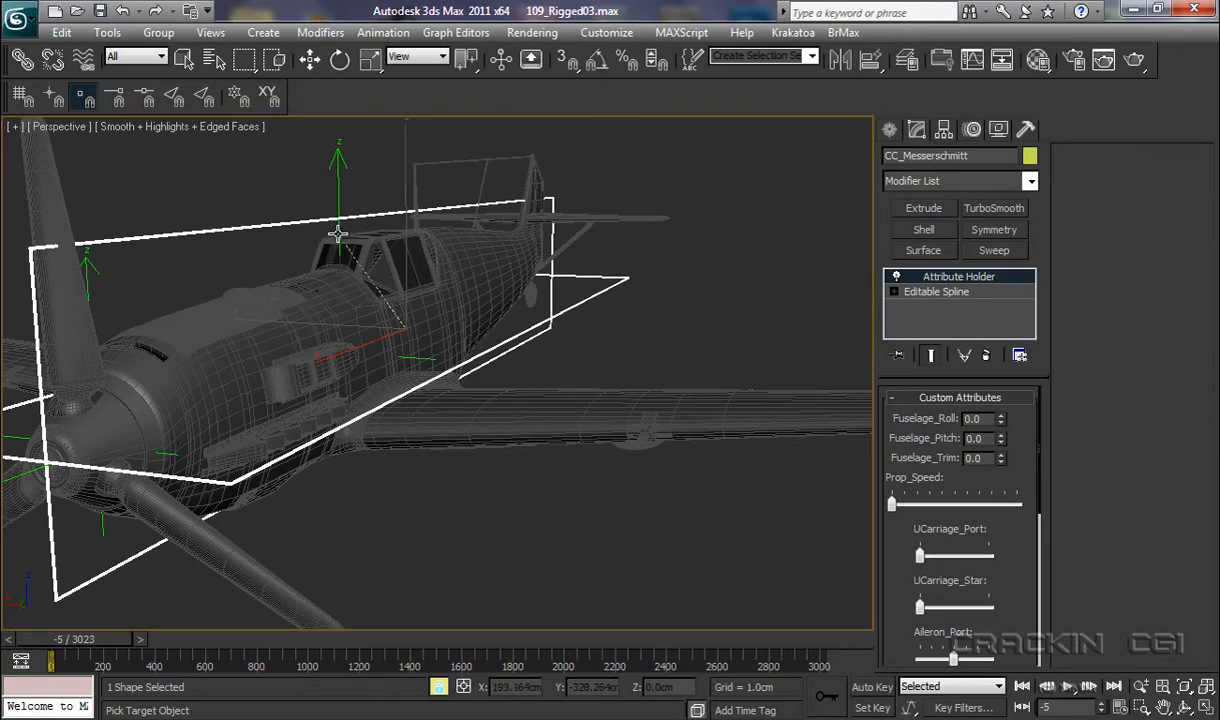
{"action": "left_click", "coordinate": [423, 358]}
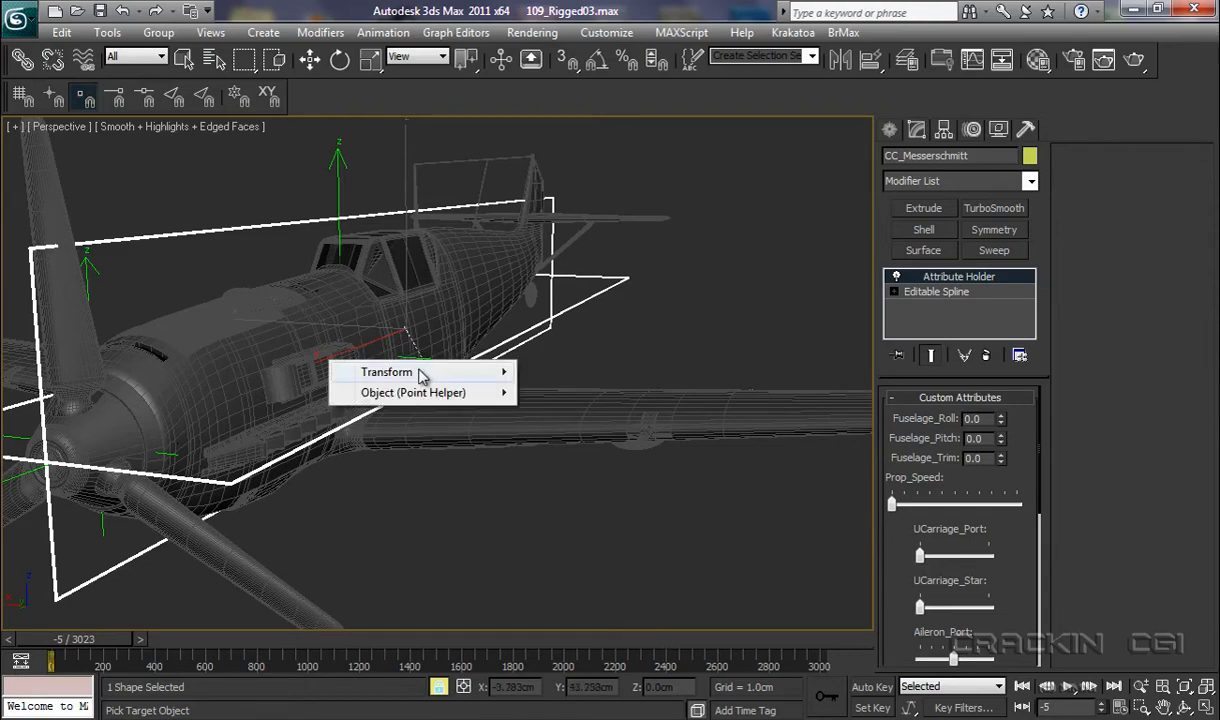
{"action": "mouse_move", "coordinate": [420, 374]}
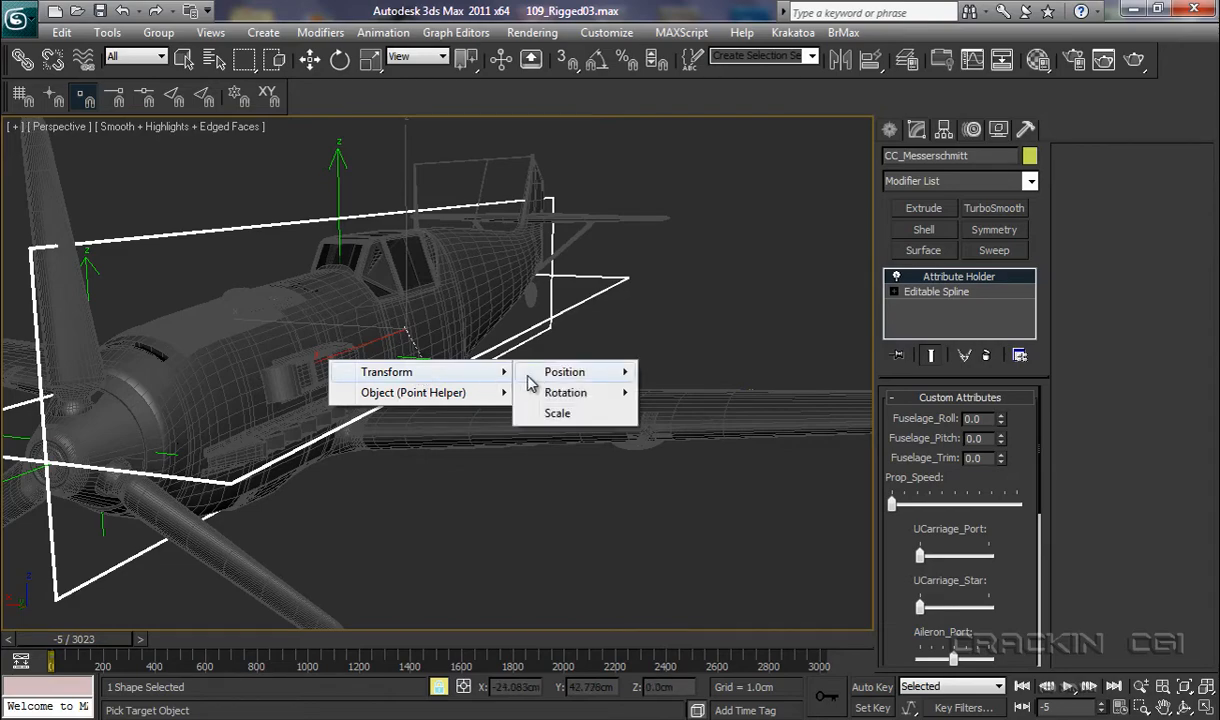
{"action": "mouse_move", "coordinate": [549, 398]}
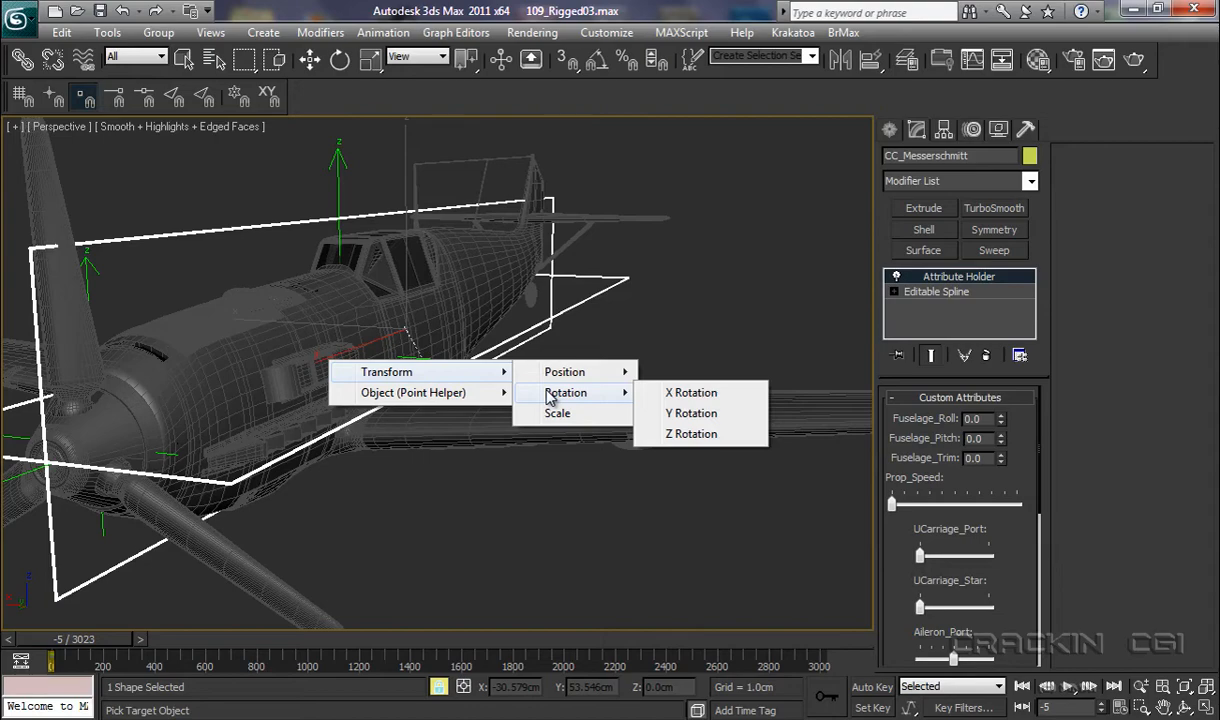
{"action": "left_click", "coordinate": [703, 396]}
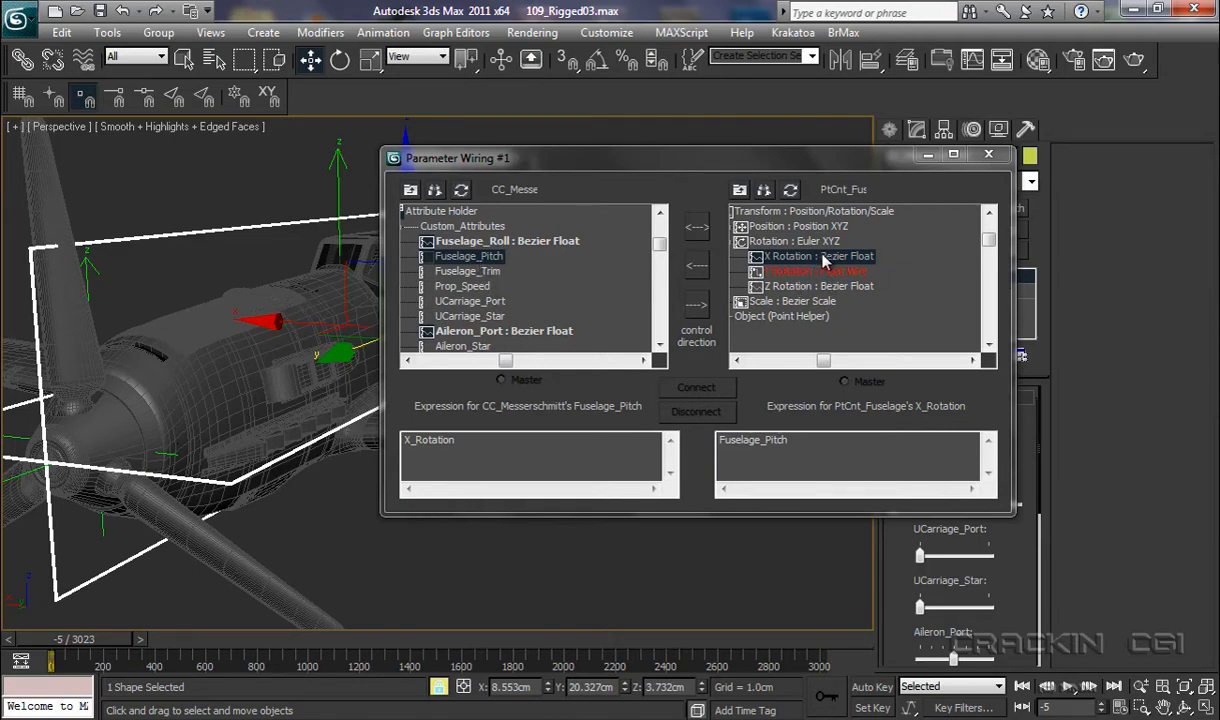
- Connect Fuselage_Pitch as one-way control of PtCnt_Fuselage's X_Rotation with the expression DegToRad(Fuselage_Pitch), and close the wiring dialog
{"action": "left_click", "coordinate": [697, 310]}
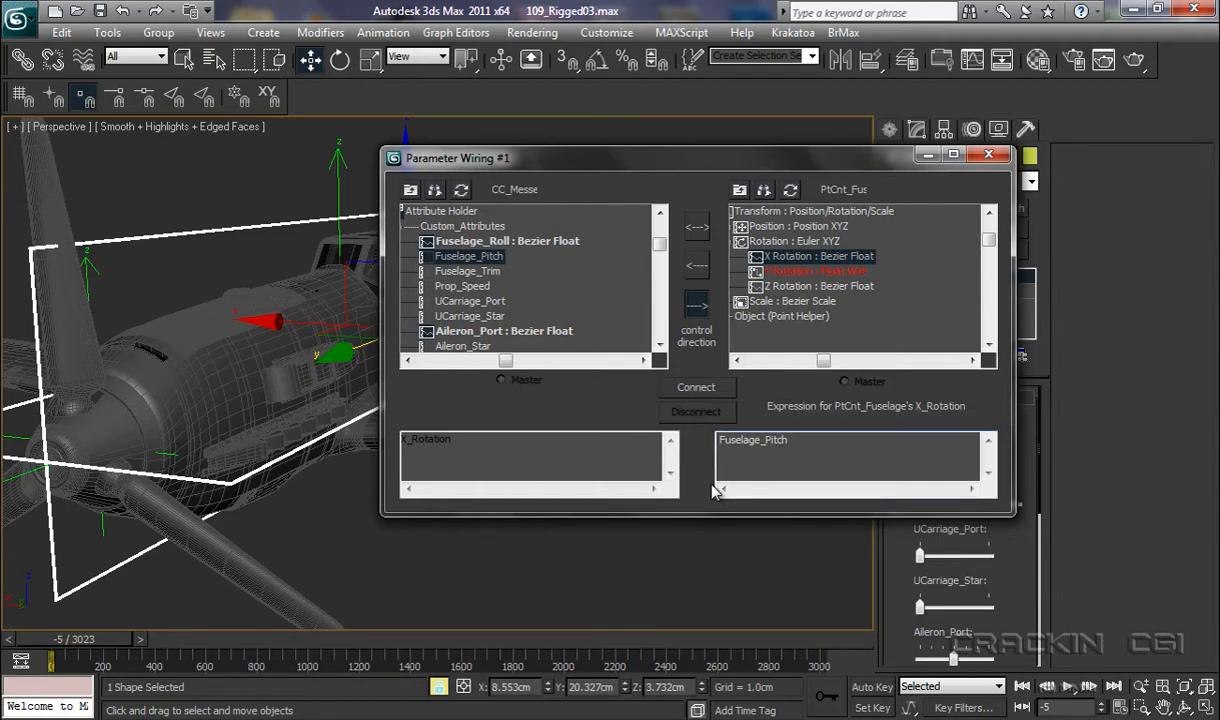
{"action": "type", "text": "DegToRad("}
{"action": "key", "text": "End"}
{"action": "type", "text": ")"}
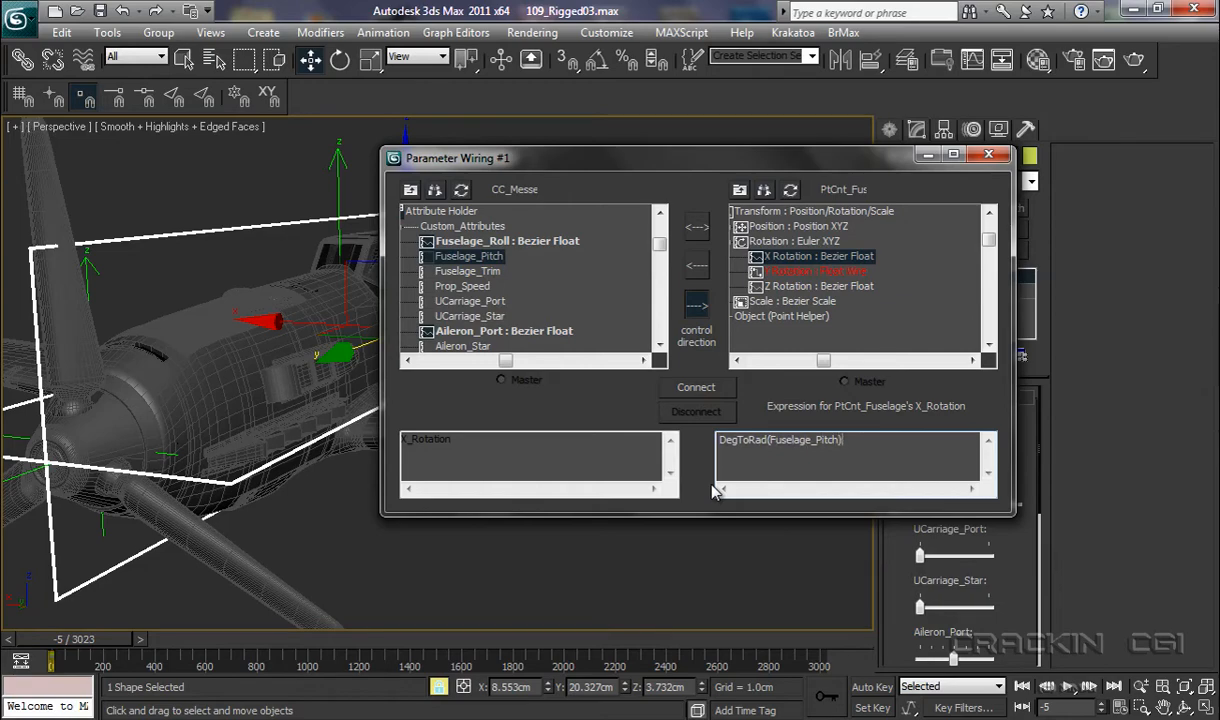
{"action": "left_click", "coordinate": [712, 391]}
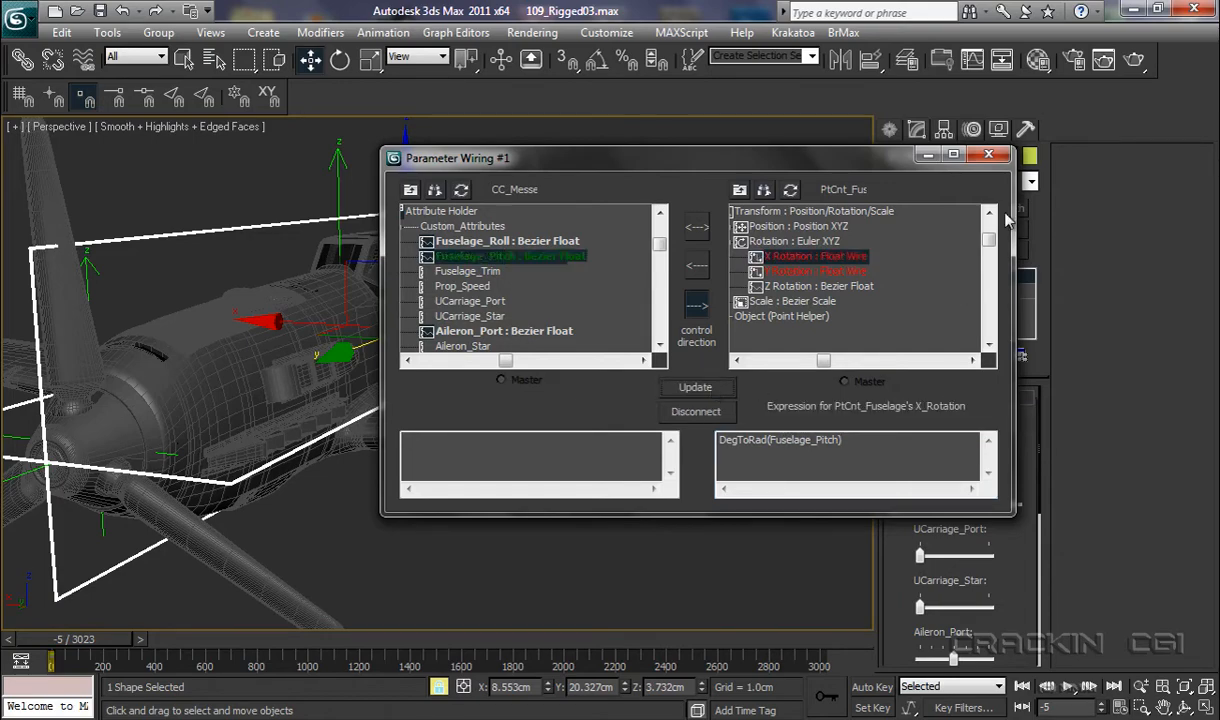
{"action": "left_click", "coordinate": [989, 154]}
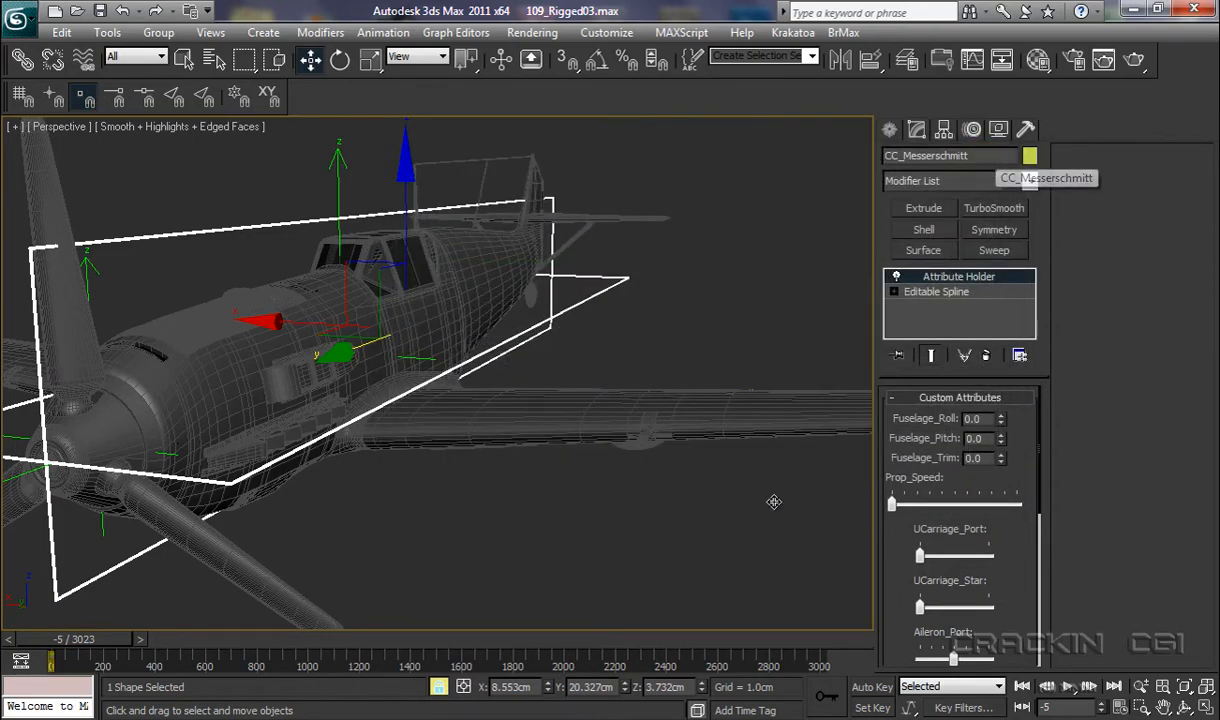
- Test the Fuselage_Pitch spinner with the aircraft viewed from the side and reset it to 0.0
{"action": "middle_click_drag", "start_coordinate": [690, 515], "coordinate": [622, 515], "text": "alt"}
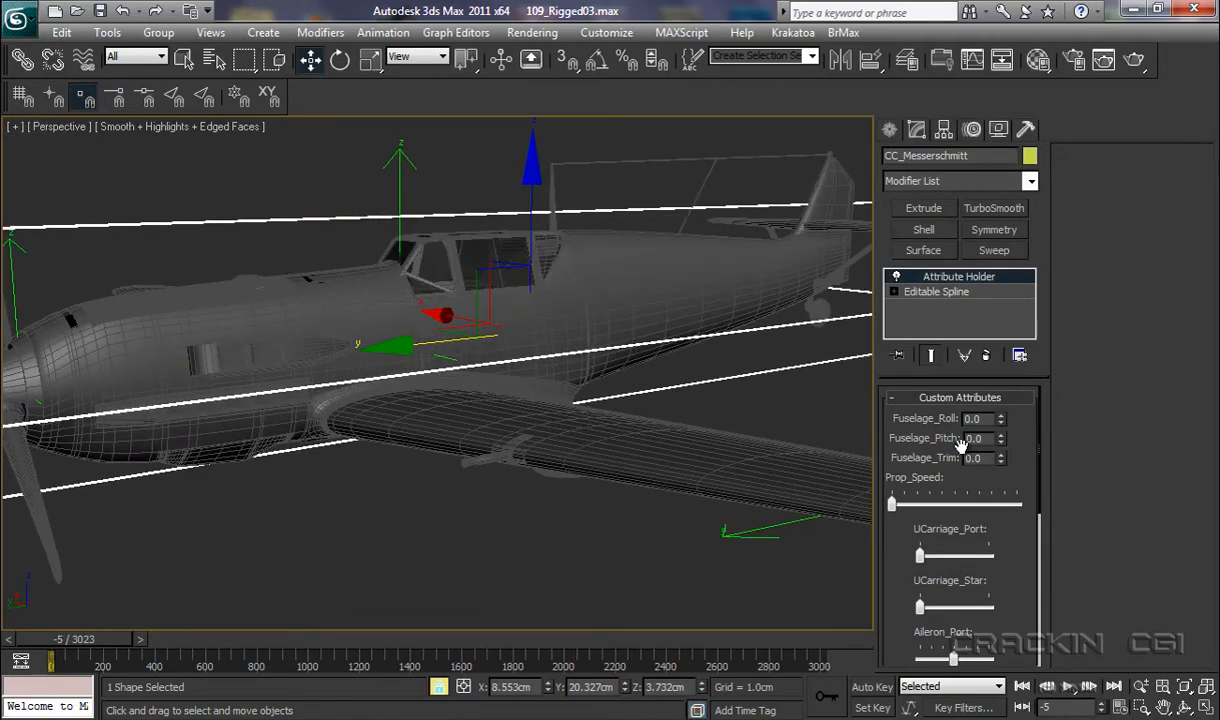
{"action": "mouse_move", "coordinate": [1001, 444]}
{"action": "left_mouse_down"}
{"action": "mouse_move", "coordinate": [996, 217]}
{"action": "mouse_move", "coordinate": [981, 573]}
{"action": "mouse_move", "coordinate": [996, 440]}
{"action": "mouse_move", "coordinate": [973, 300]}
{"action": "mouse_move", "coordinate": [973, 380]}
{"action": "mouse_move", "coordinate": [1003, 447]}
{"action": "left_mouse_up"}
{"action": "right_click", "coordinate": [1001, 441]}
{"action": "middle_click_drag", "start_coordinate": [647, 536], "coordinate": [678, 548], "text": "alt"}
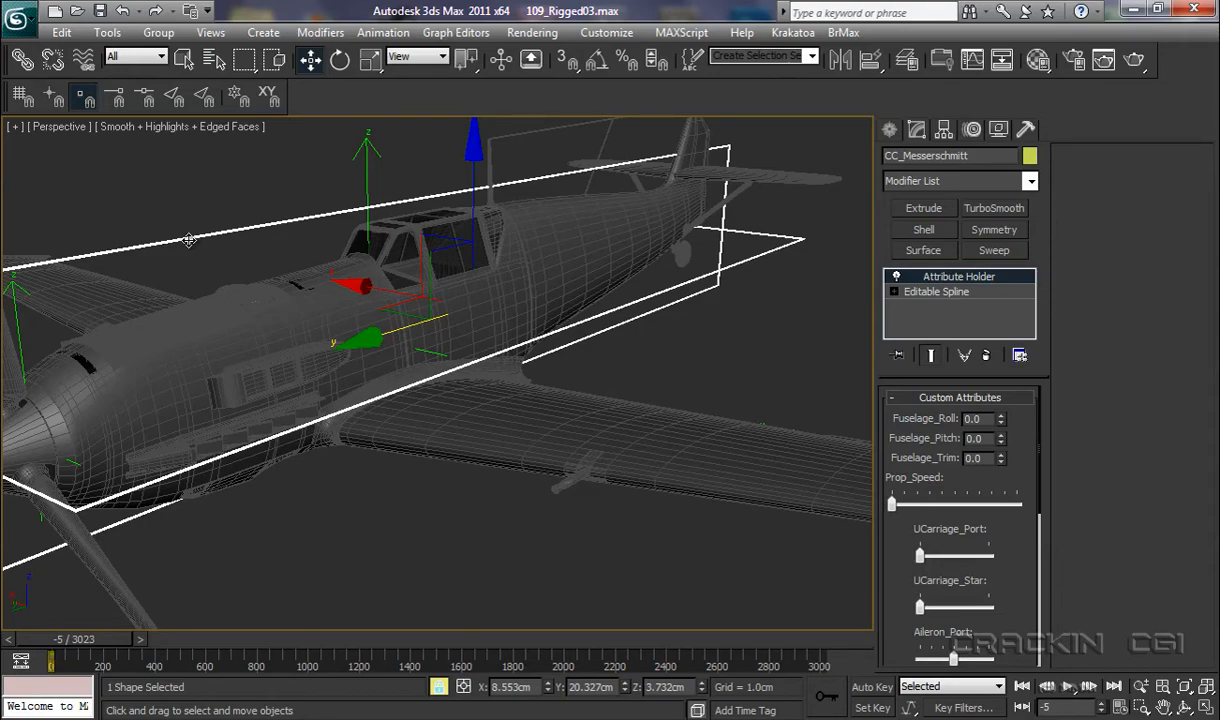
- Start a parameter wire from CC_Messerschmitt's Fuselage_Trim custom attribute to the Z Rotation of the PtCnt_Fuselage point helper
{"action": "key", "text": "ctrl+5"}
{"action": "mouse_move", "coordinate": [468, 320]}
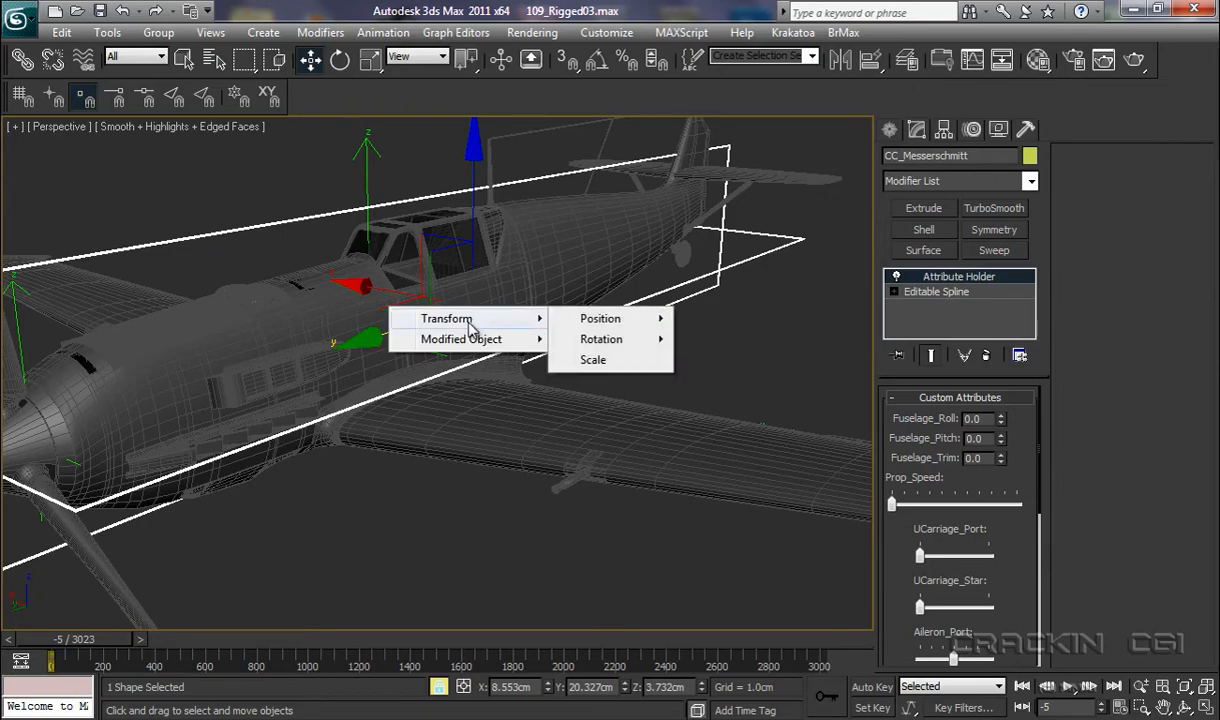
{"action": "mouse_move", "coordinate": [468, 346]}
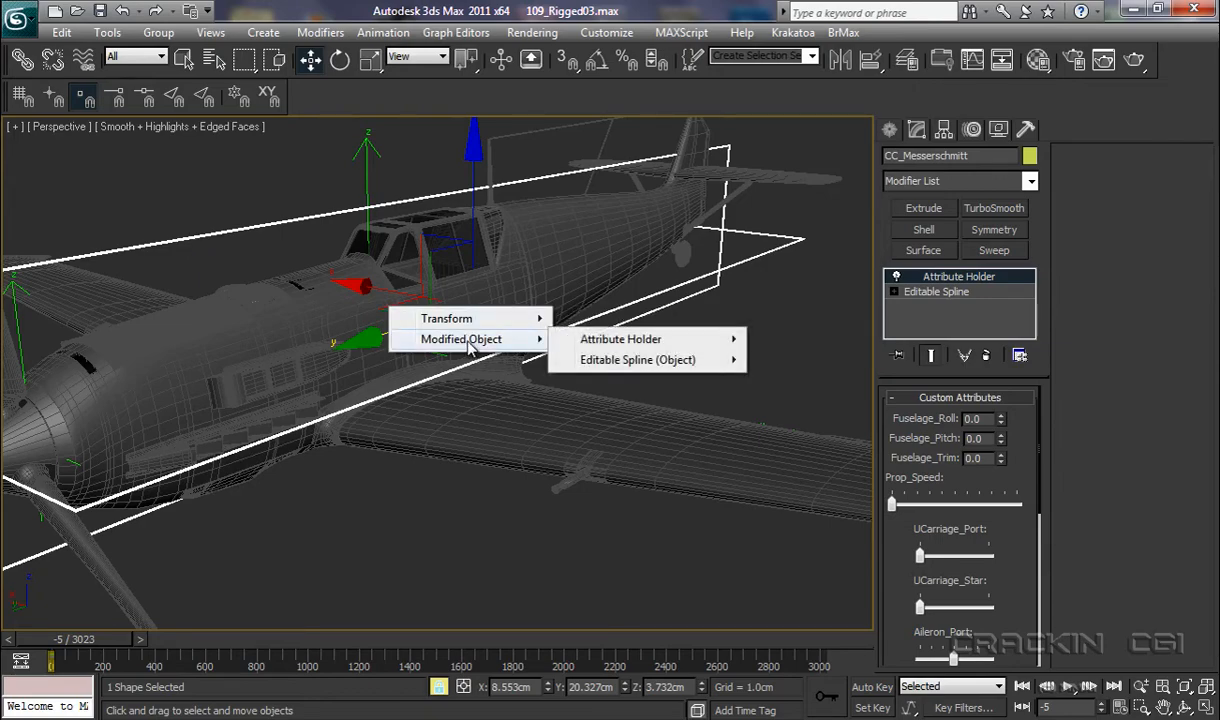
{"action": "mouse_move", "coordinate": [603, 346]}
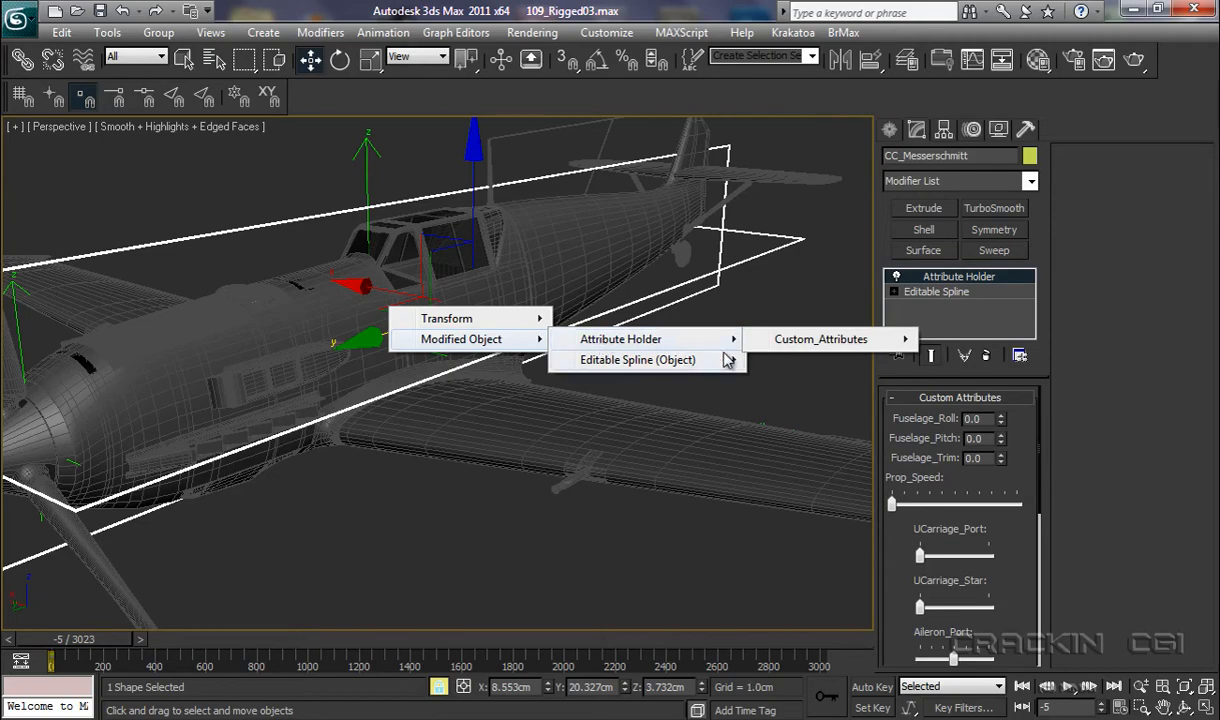
{"action": "mouse_move", "coordinate": [810, 345]}
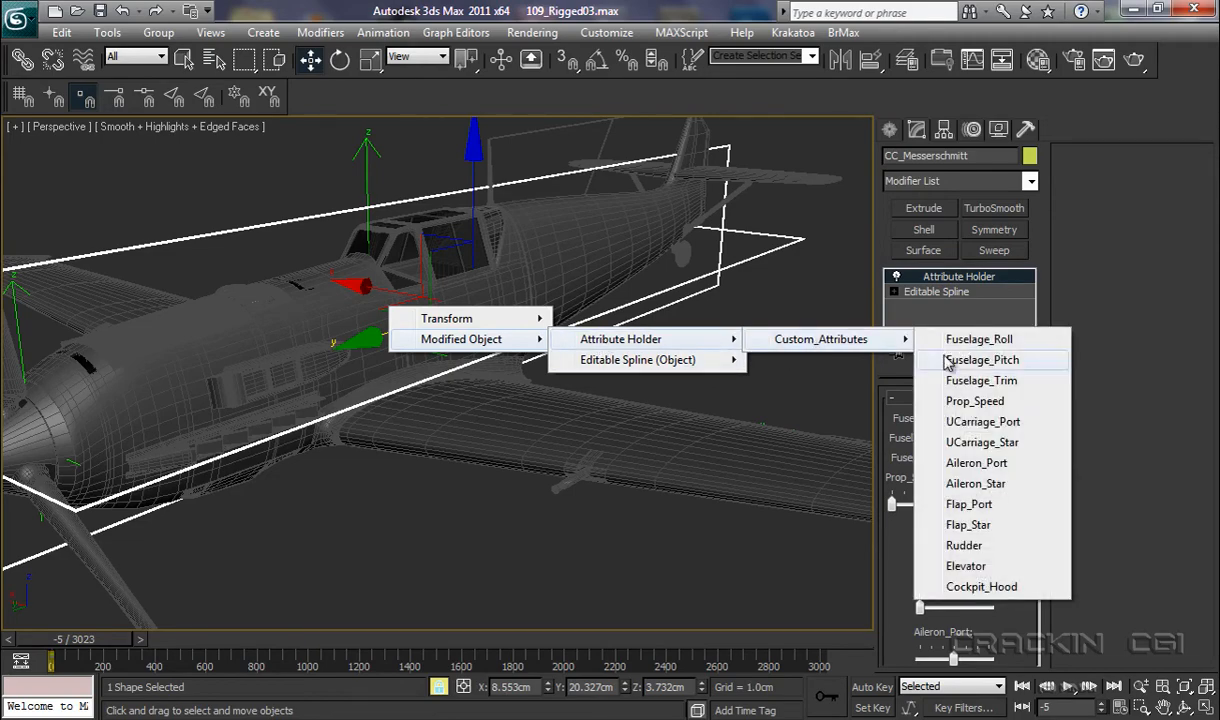
{"action": "left_click", "coordinate": [980, 380]}
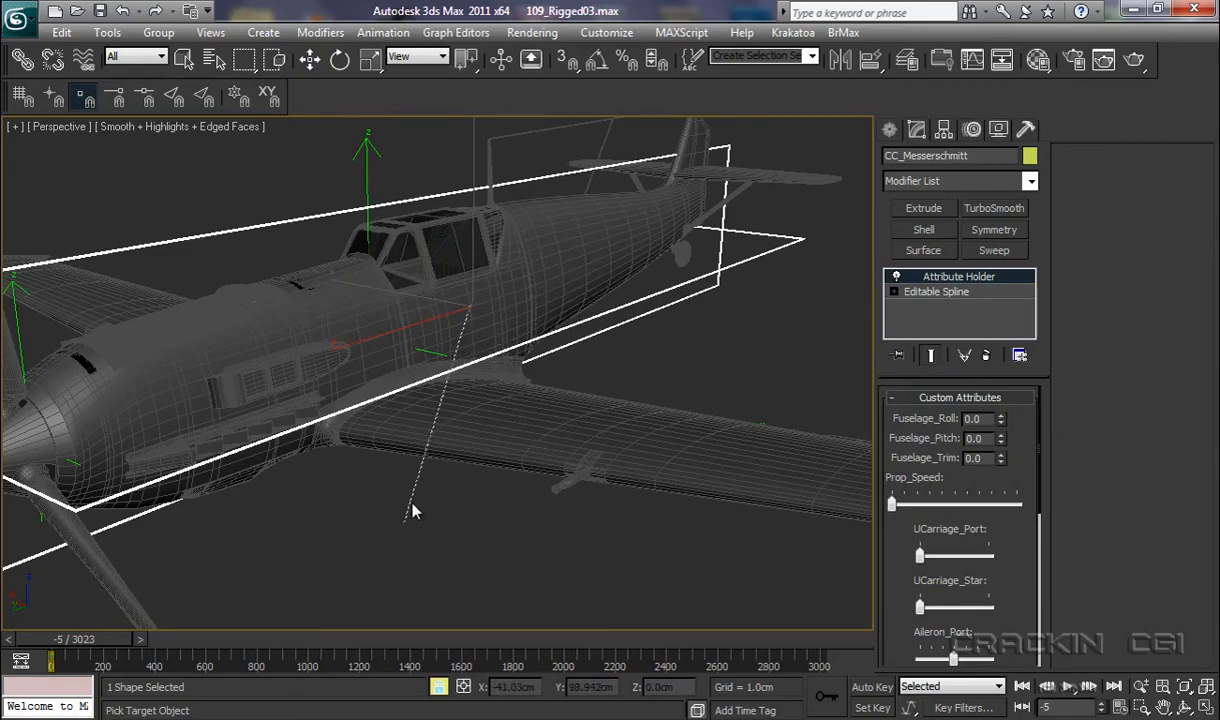
{"action": "left_click", "coordinate": [441, 353]}
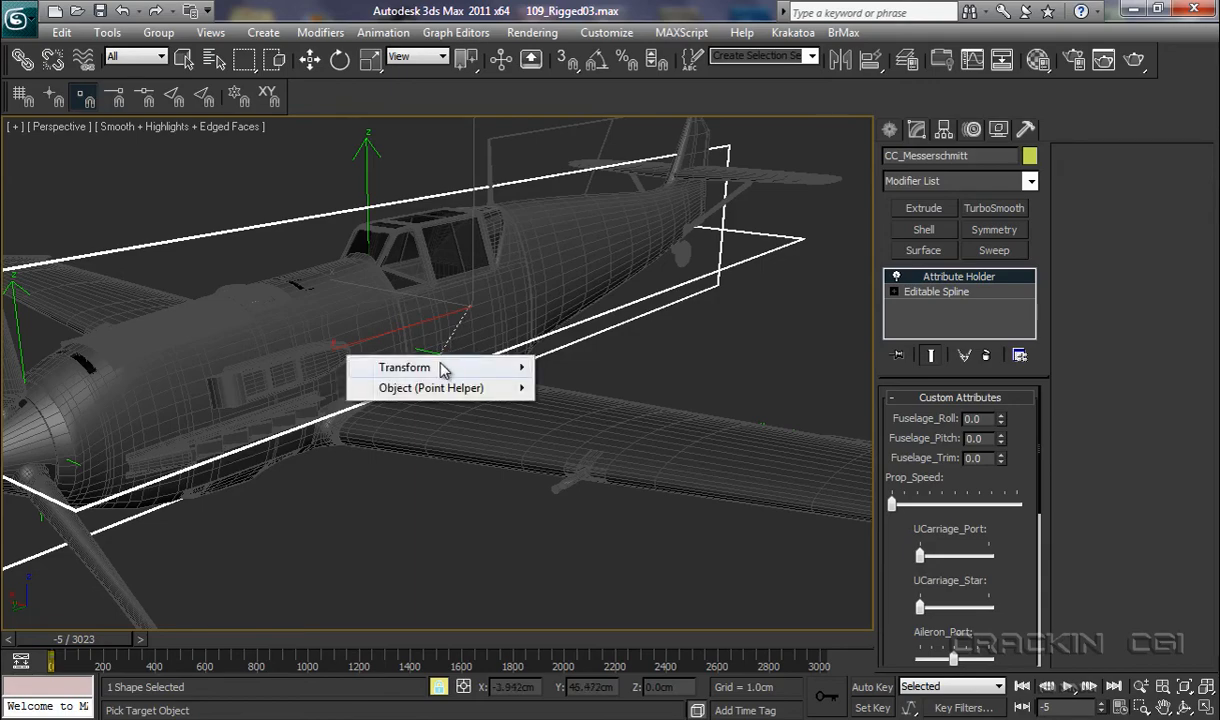
{"action": "mouse_move", "coordinate": [442, 370]}
{"action": "mouse_move", "coordinate": [572, 396]}
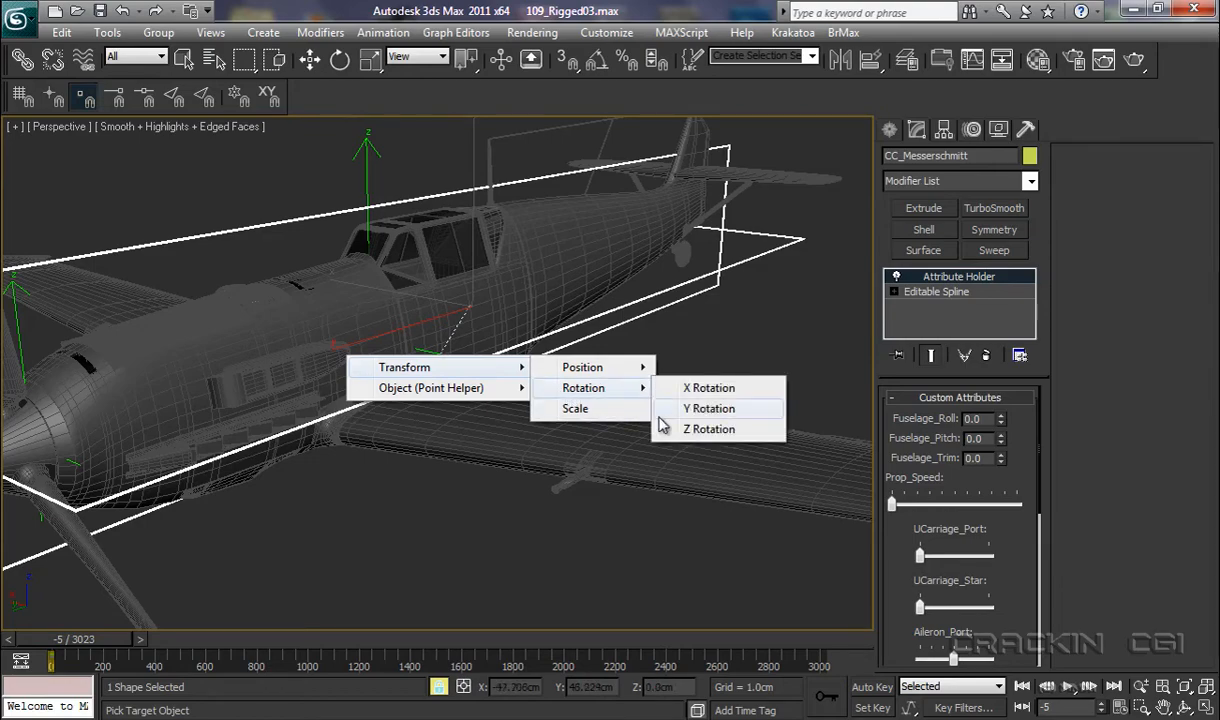
{"action": "left_click", "coordinate": [697, 430]}
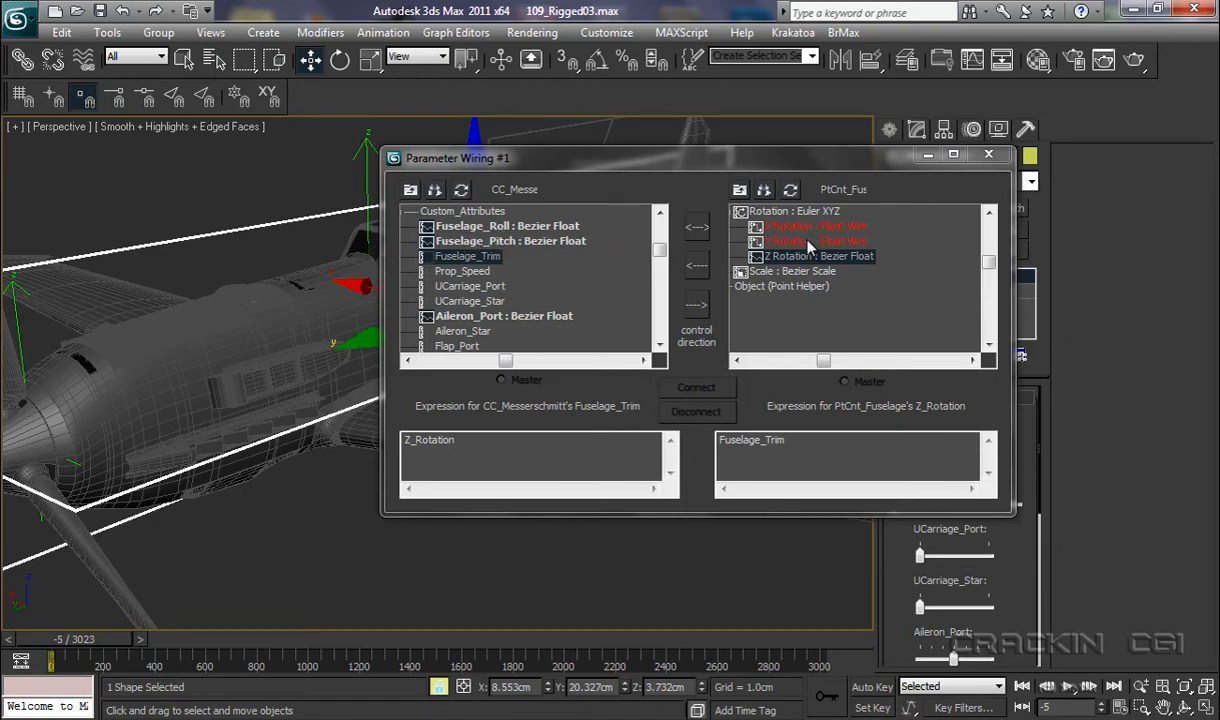
- Connect Fuselage_Trim as one-way control of PtCnt_Fuselage's Z_Rotation with the expression DegToRad(Fuselage_Trim), and test its spinner
{"action": "left_click", "coordinate": [697, 307]}
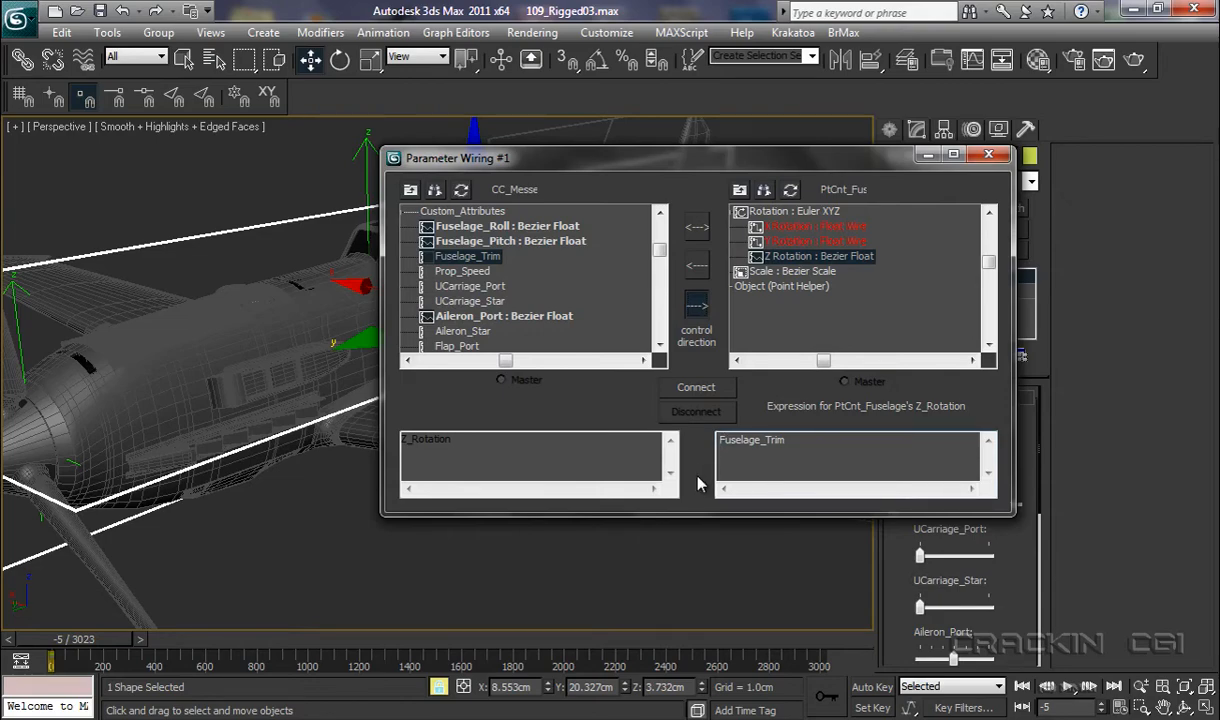
{"action": "type", "text": "DegToRad("}
{"action": "left_click", "coordinate": [695, 388]}
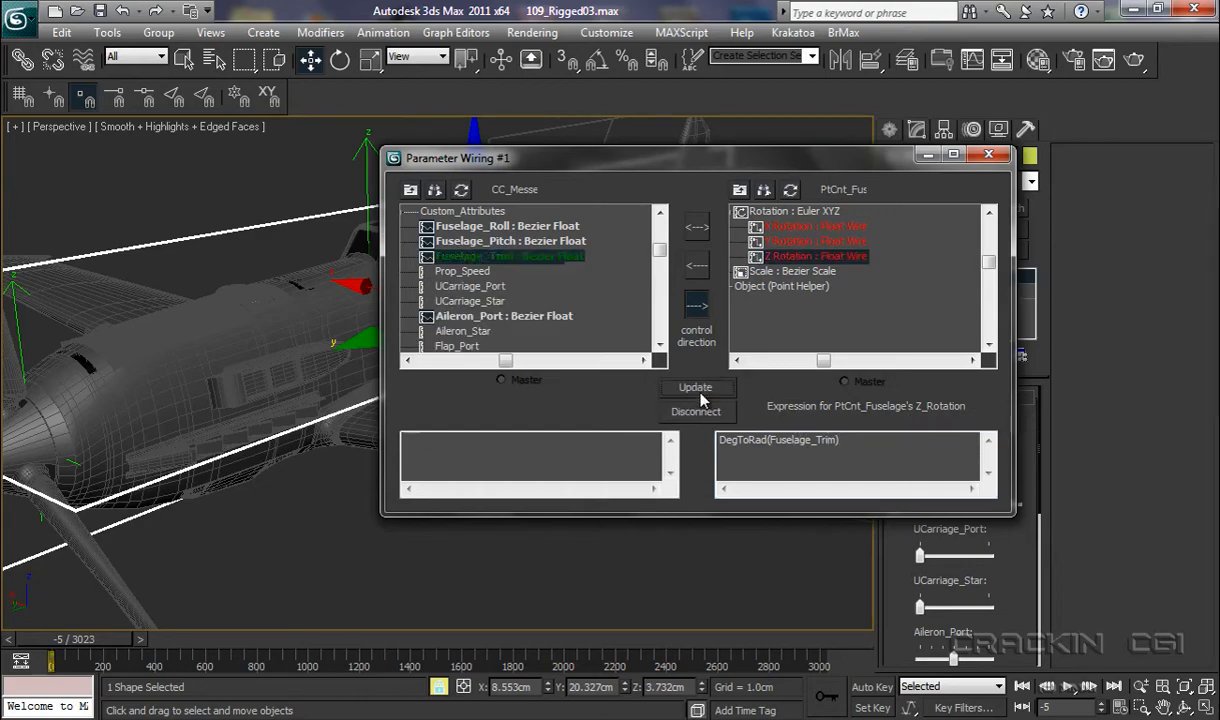
{"action": "left_click", "coordinate": [988, 154]}
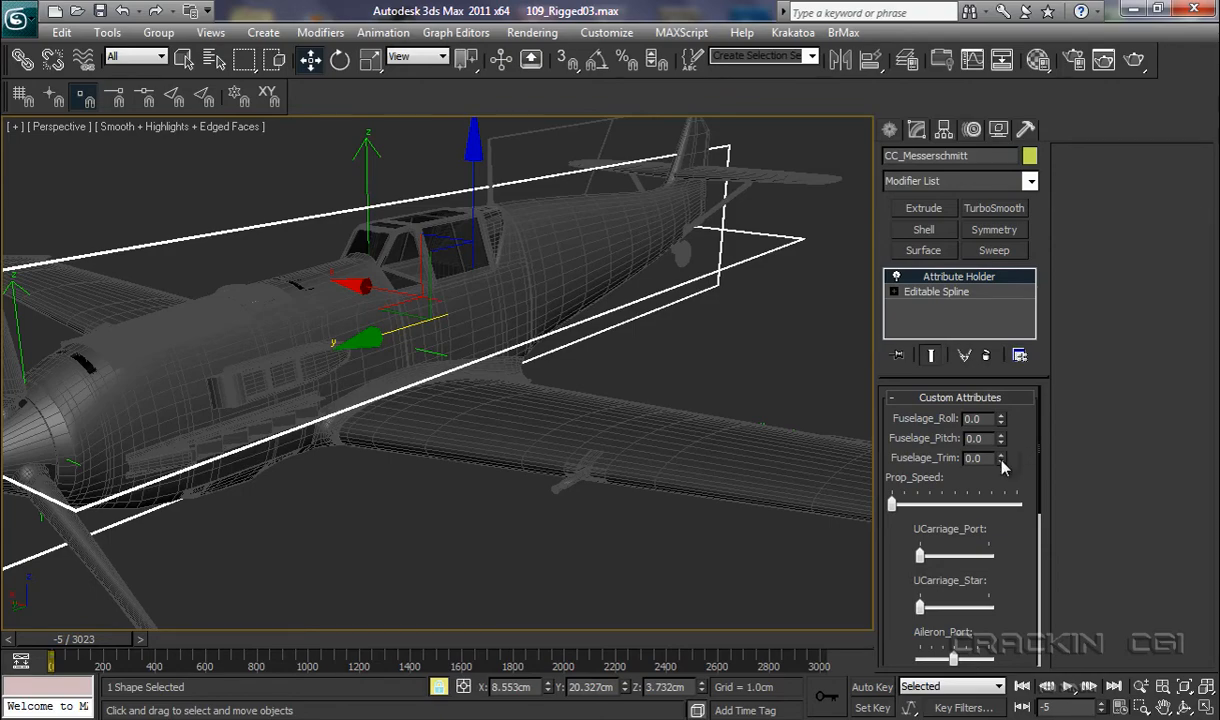
{"action": "mouse_move", "coordinate": [1001, 460]}
{"action": "left_mouse_down"}
{"action": "mouse_move", "coordinate": [1007, 276]}
{"action": "mouse_move", "coordinate": [960, 277]}
{"action": "mouse_move", "coordinate": [1011, 113]}
{"action": "mouse_move", "coordinate": [963, 127]}
{"action": "mouse_move", "coordinate": [935, 440]}
{"action": "mouse_move", "coordinate": [945, 678]}
{"action": "mouse_move", "coordinate": [896, 670]}
{"action": "mouse_move", "coordinate": [960, 345]}
{"action": "mouse_move", "coordinate": [1023, 233]}
{"action": "mouse_move", "coordinate": [978, 245]}
{"action": "mouse_move", "coordinate": [970, 300]}
{"action": "mouse_move", "coordinate": [955, 555]}
{"action": "mouse_move", "coordinate": [996, 621]}
{"action": "mouse_move", "coordinate": [970, 485]}
{"action": "mouse_move", "coordinate": [1032, 397]}
{"action": "mouse_move", "coordinate": [1013, 462]}
{"action": "left_mouse_up"}
- Link the Fuselage node as a child of PtCnt_Fuselage in the Schematic View and minimize the view
{"action": "left_click", "coordinate": [1002, 62]}
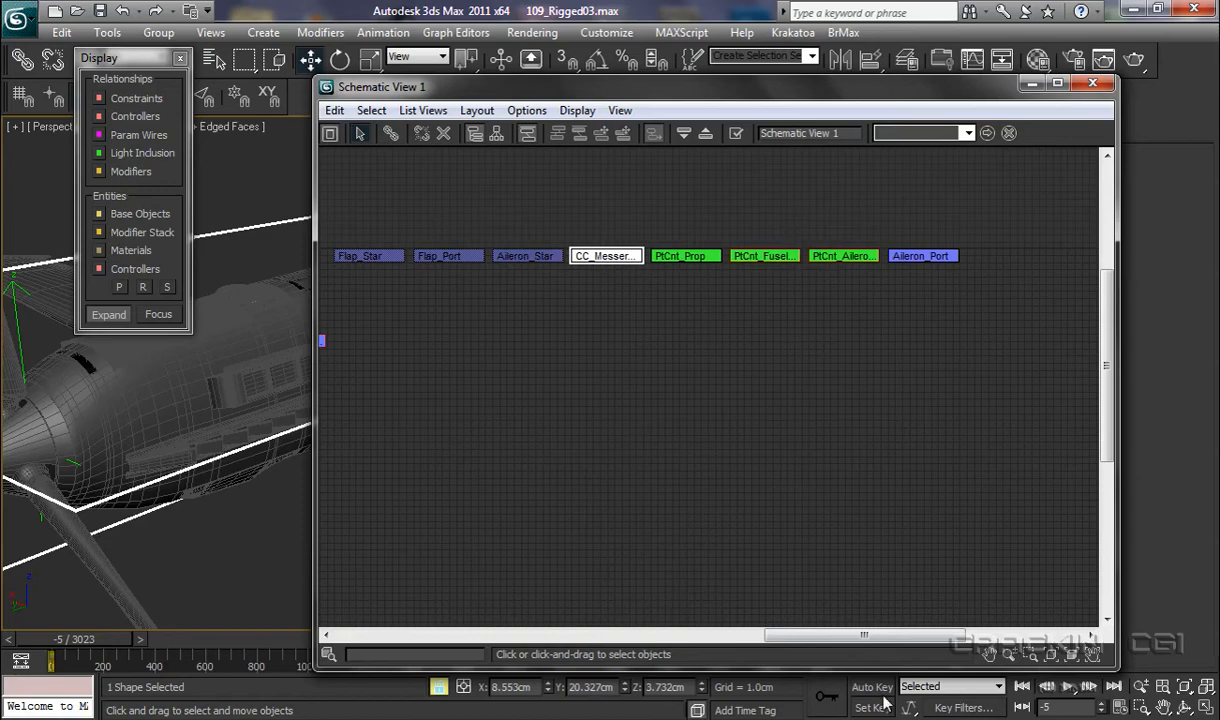
{"action": "left_click_drag", "start_coordinate": [857, 641], "coordinate": [638, 654]}
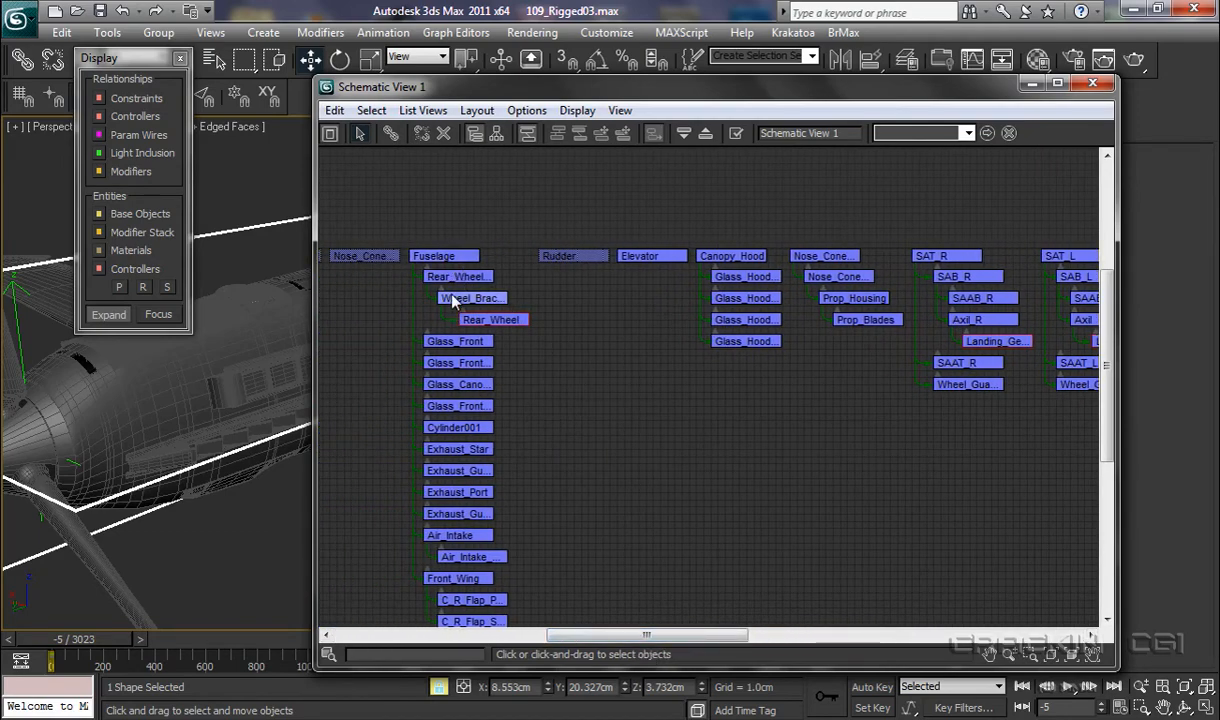
{"action": "left_click", "coordinate": [392, 134]}
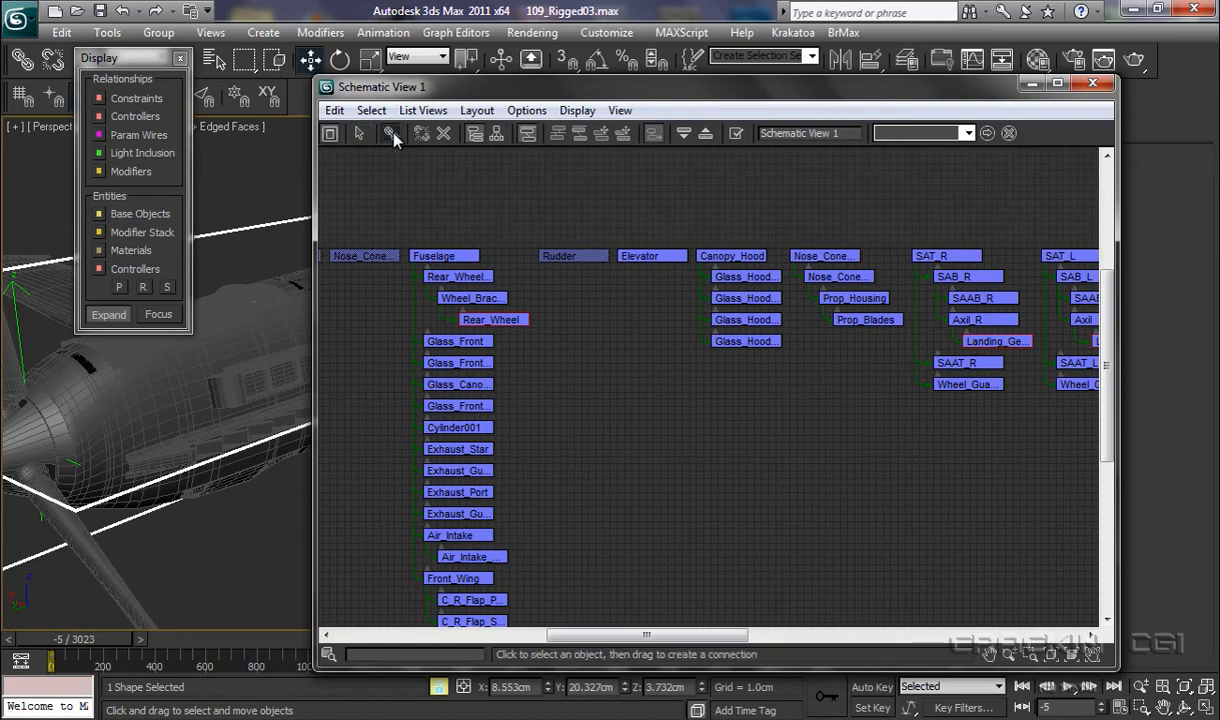
{"action": "left_click", "coordinate": [446, 257]}
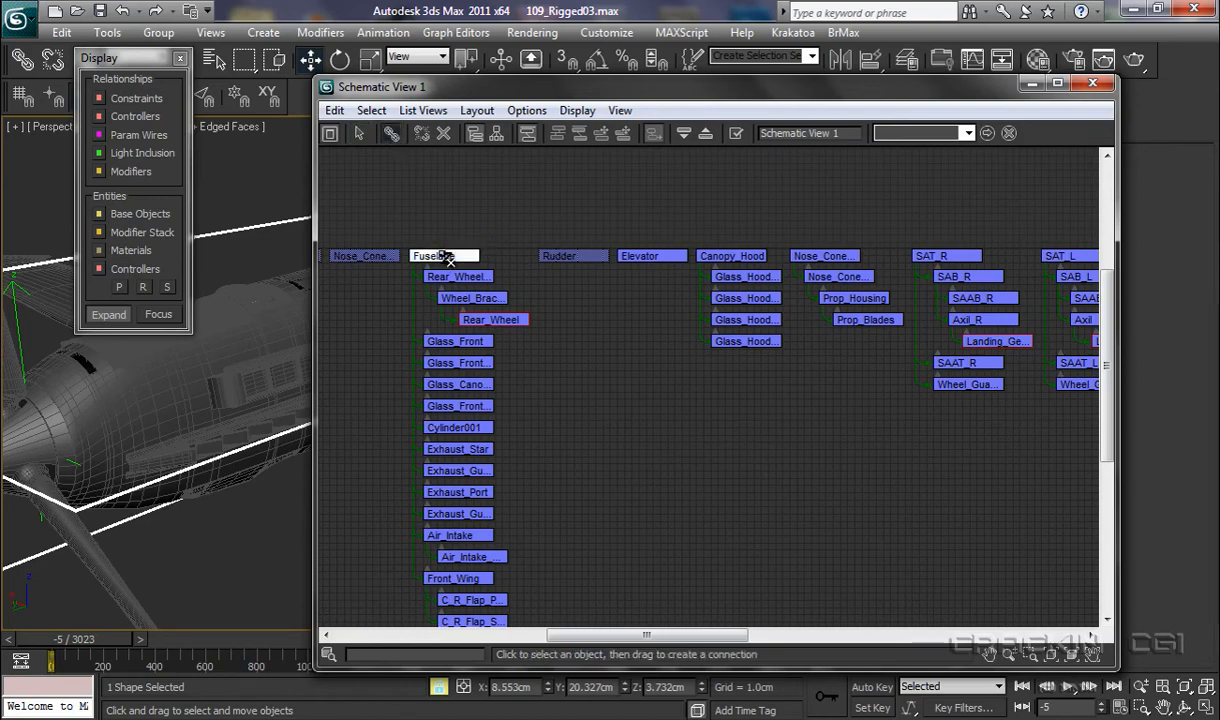
{"action": "left_click_drag", "start_coordinate": [446, 257], "coordinate": [1033, 369]}
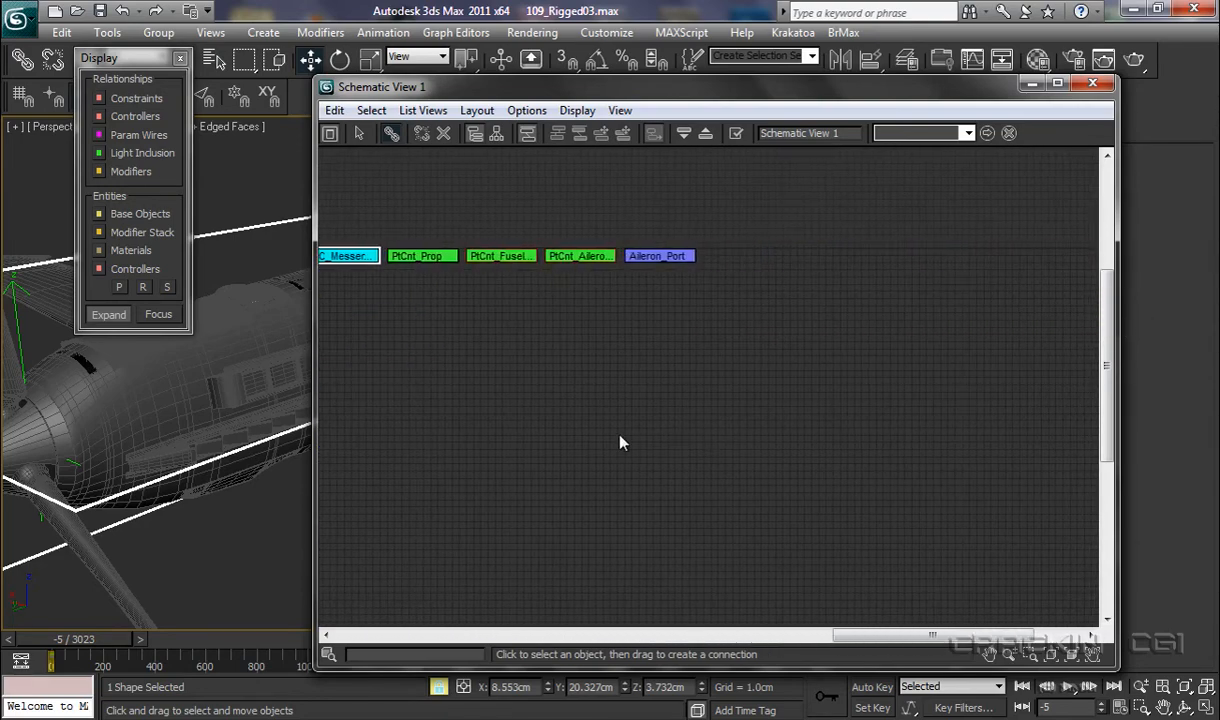
{"action": "left_click_drag", "start_coordinate": [530, 400], "coordinate": [512, 256]}
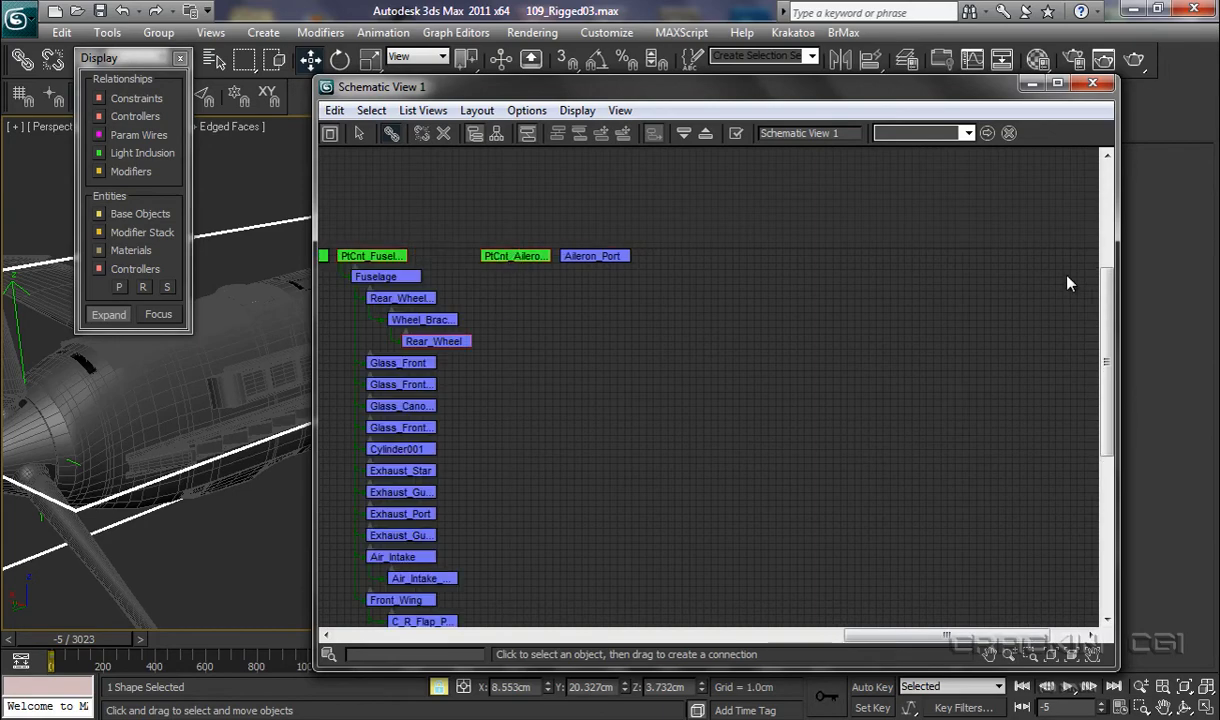
{"action": "left_click", "coordinate": [1032, 86]}
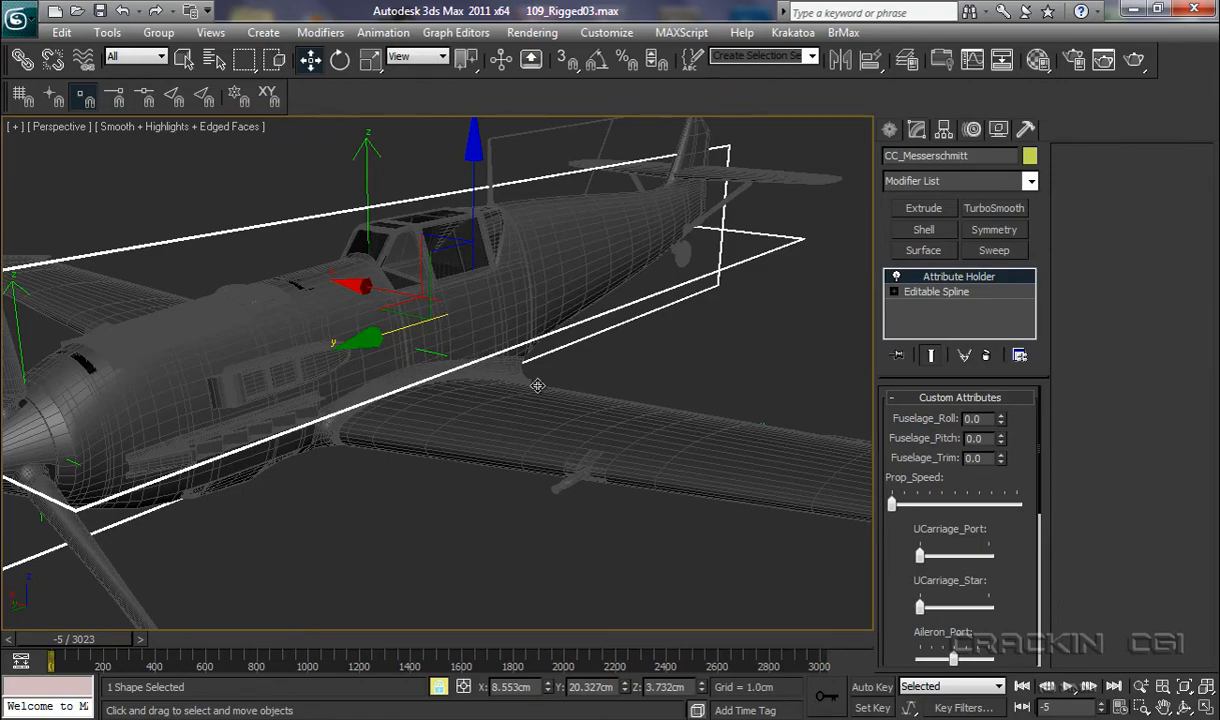
- Test the Fuselage_Roll and Fuselage_Pitch spinners on the linked fuselage and reset both to 0.0
{"action": "left_click_drag", "start_coordinate": [1002, 423], "coordinate": [1008, 450]}
{"action": "right_click", "coordinate": [1001, 422]}
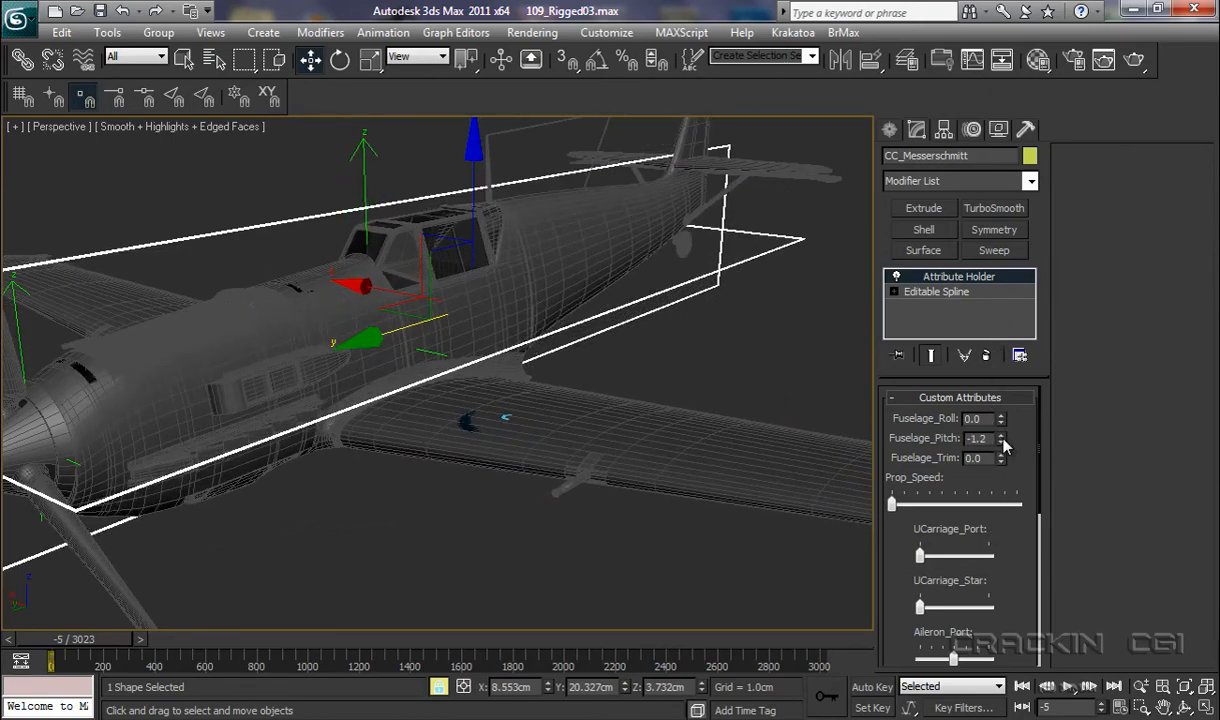
{"action": "right_click", "coordinate": [1001, 441]}
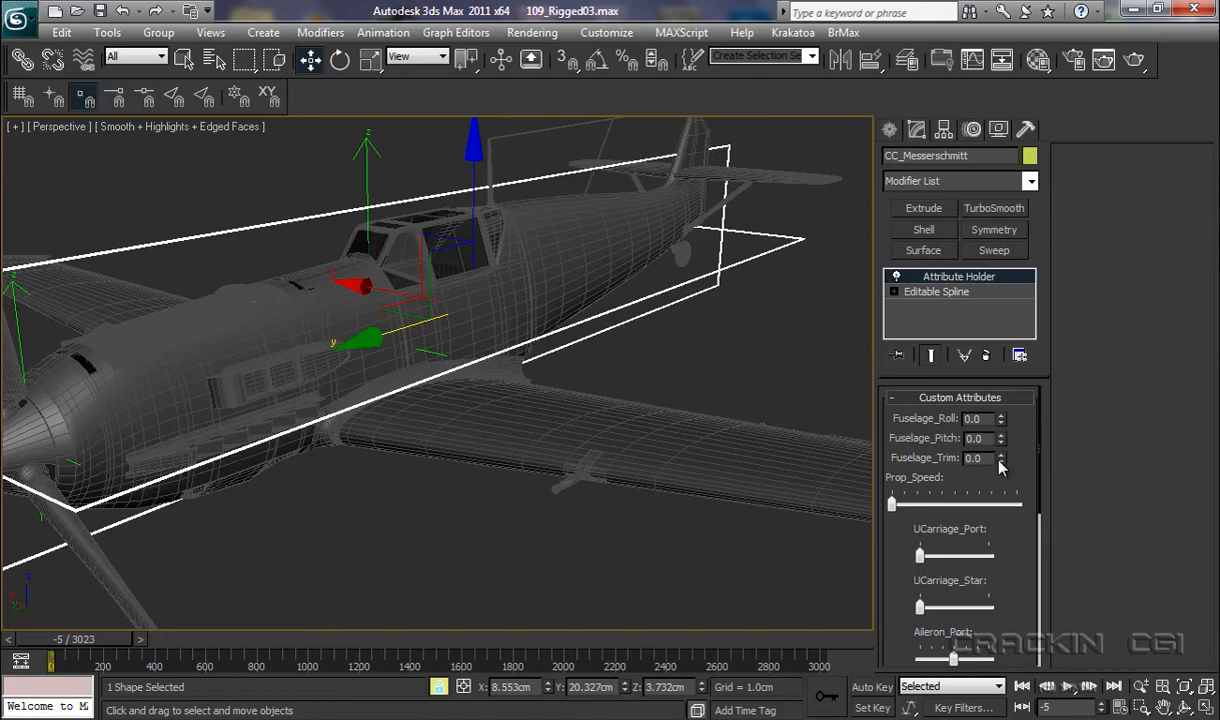
- Test the Fuselage_Trim spinner on the linked fuselage, reset it to 0.0, and switch to the Select Object tool
{"action": "mouse_move", "coordinate": [1001, 463]}
{"action": "left_mouse_down"}
{"action": "mouse_move", "coordinate": [1006, 383]}
{"action": "mouse_move", "coordinate": [1017, 392]}
{"action": "mouse_move", "coordinate": [966, 585]}
{"action": "mouse_move", "coordinate": [1043, 363]}
{"action": "mouse_move", "coordinate": [1043, 390]}
{"action": "mouse_move", "coordinate": [1004, 463]}
{"action": "left_mouse_up"}
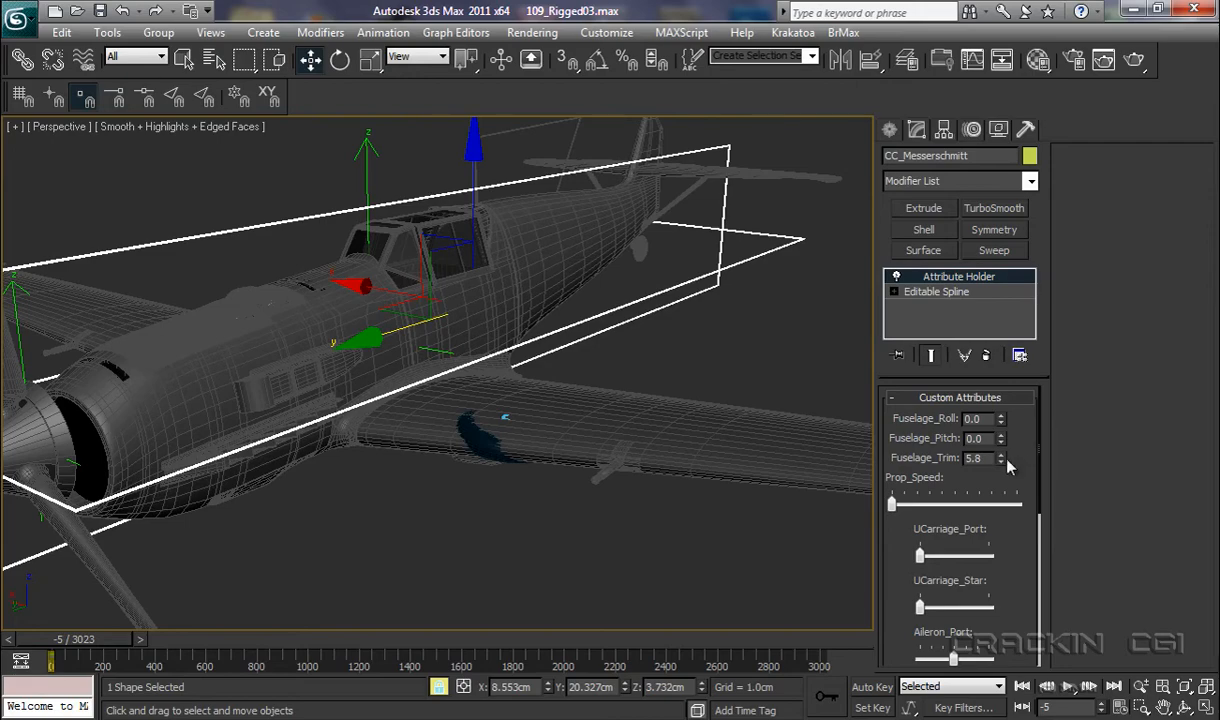
{"action": "right_click", "coordinate": [1002, 460]}
{"action": "key", "text": "q"}
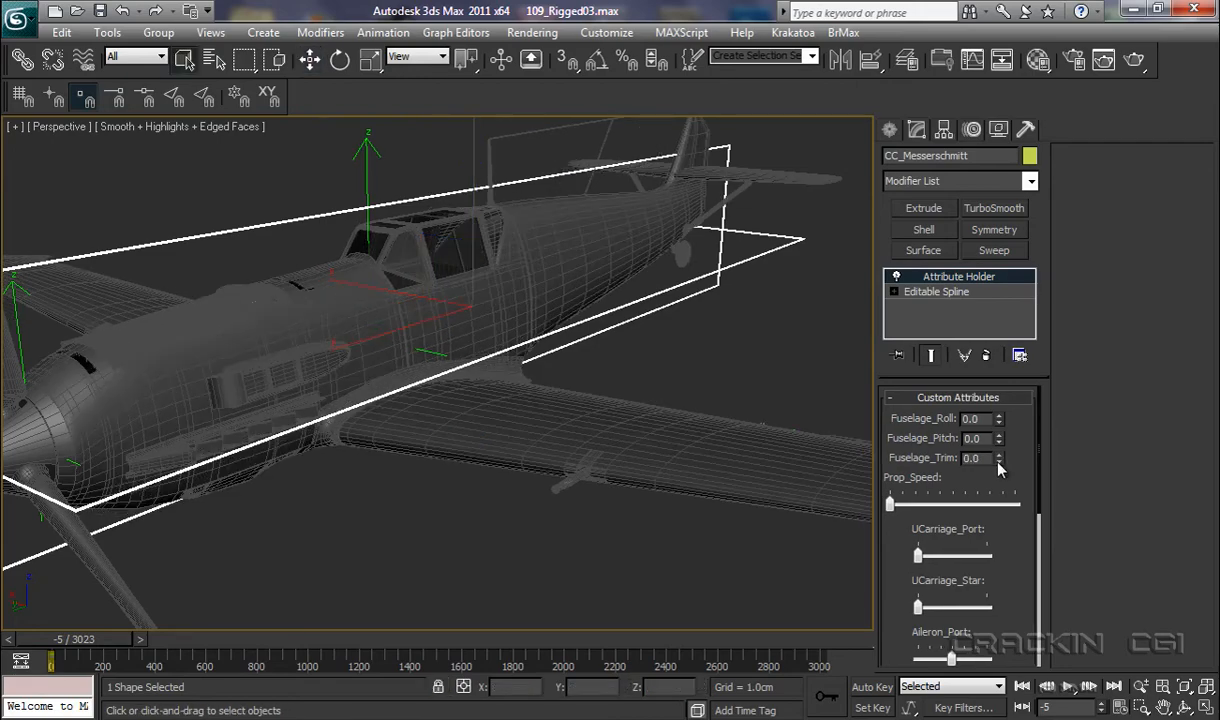
- Unlink the Fuselage node from PtCnt_Fuselage in the Schematic View and close the view
{"action": "left_click", "coordinate": [1002, 62]}
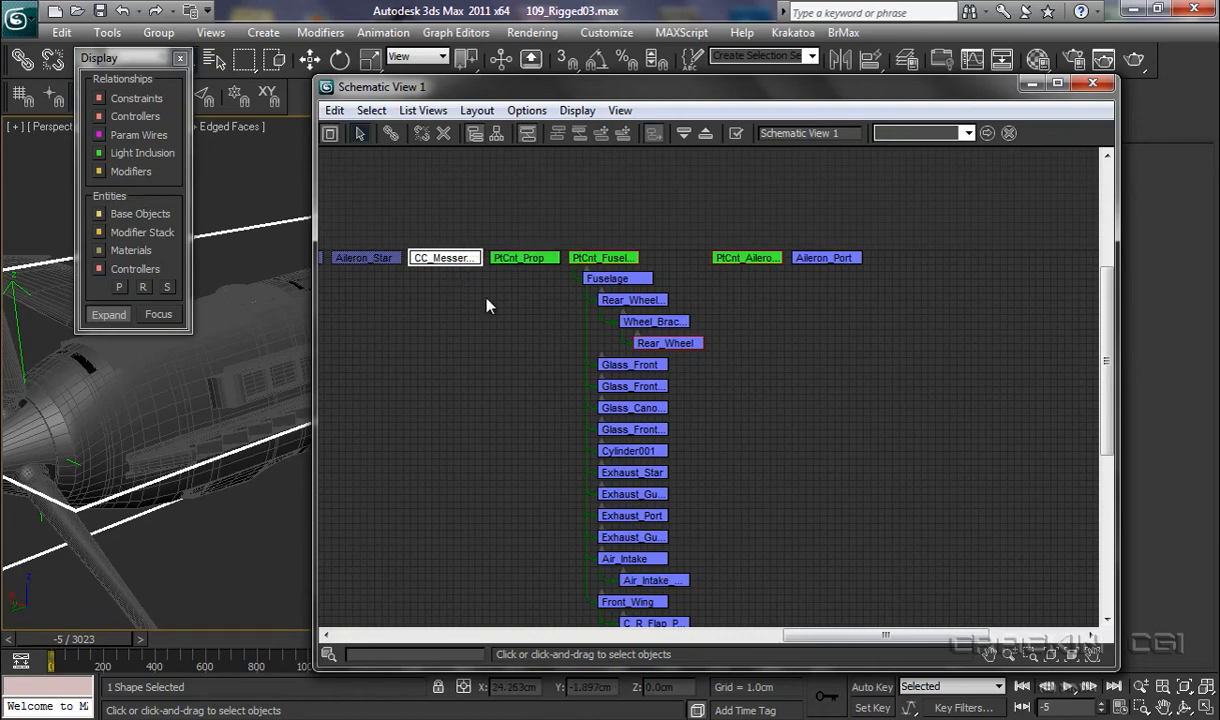
{"action": "left_click", "coordinate": [628, 279]}
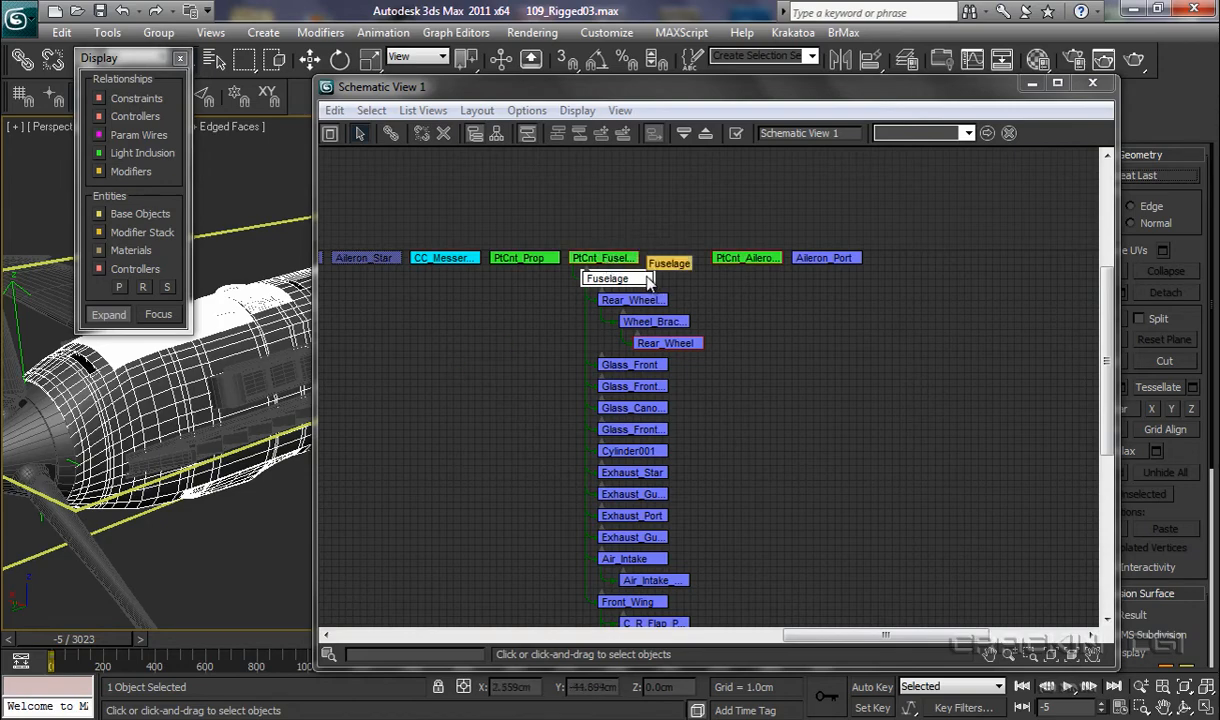
{"action": "left_click", "coordinate": [424, 136]}
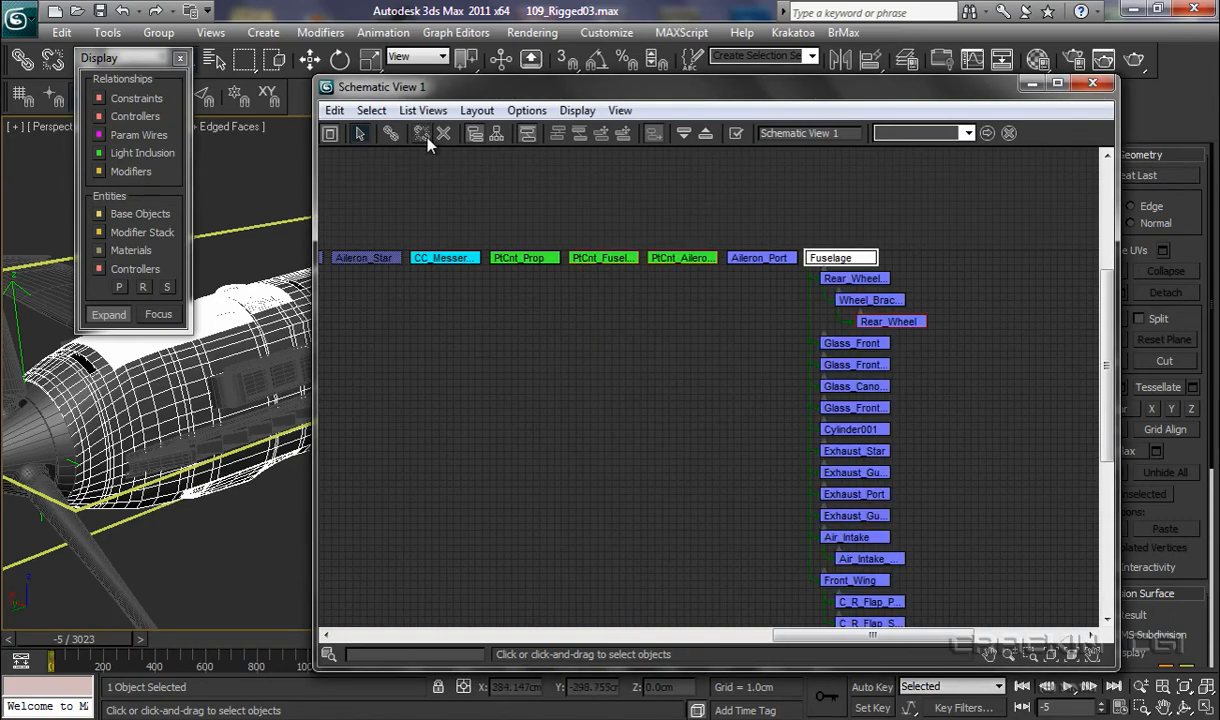
{"action": "left_click", "coordinate": [1094, 85]}
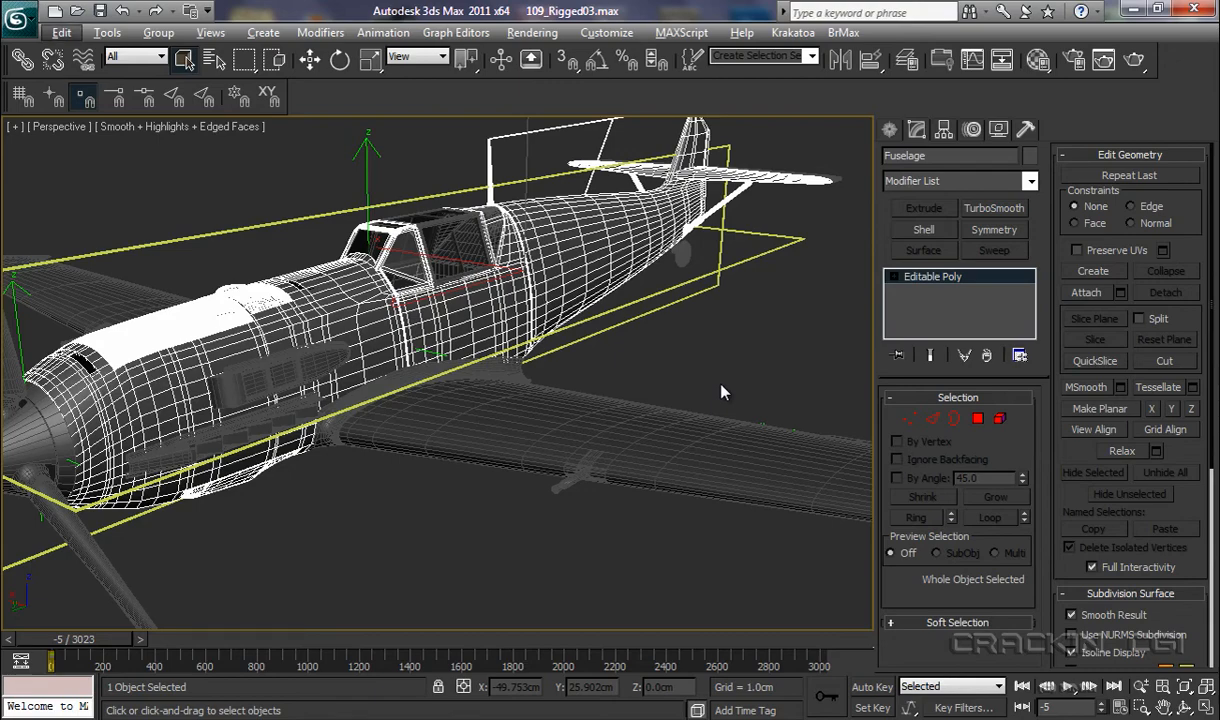
{"action": "key", "text": "alt+1"}
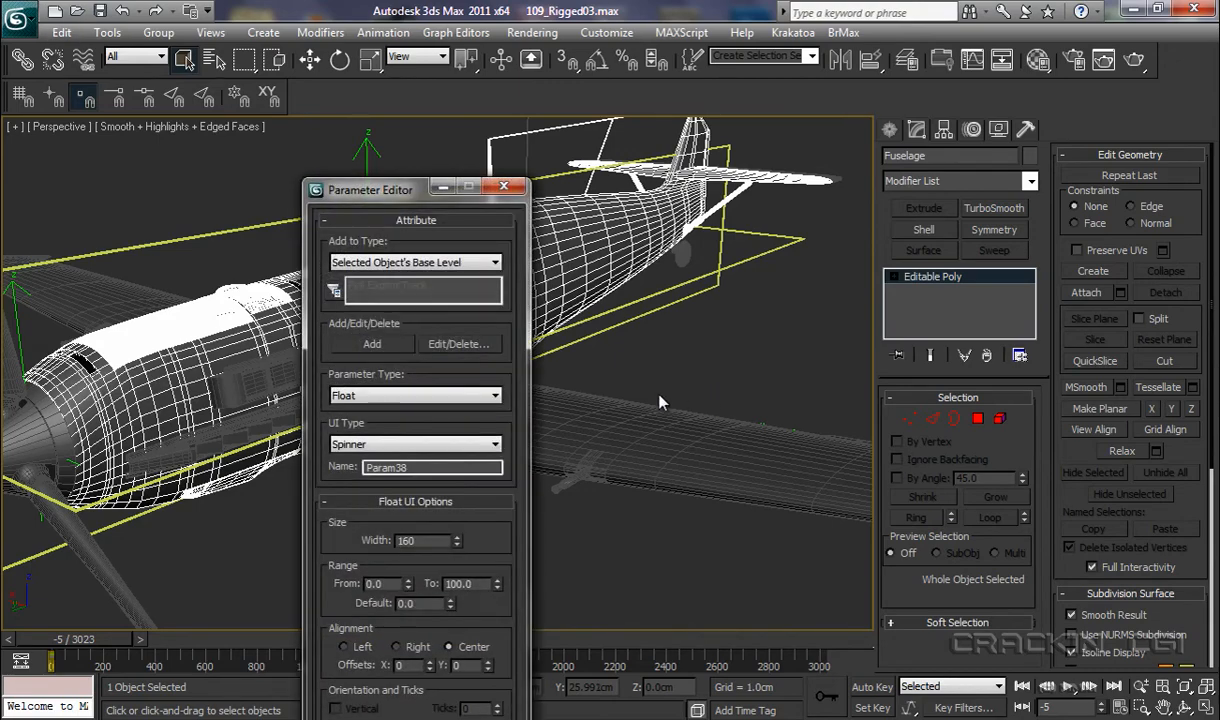
{"action": "left_click_drag", "start_coordinate": [379, 194], "coordinate": [201, 69]}
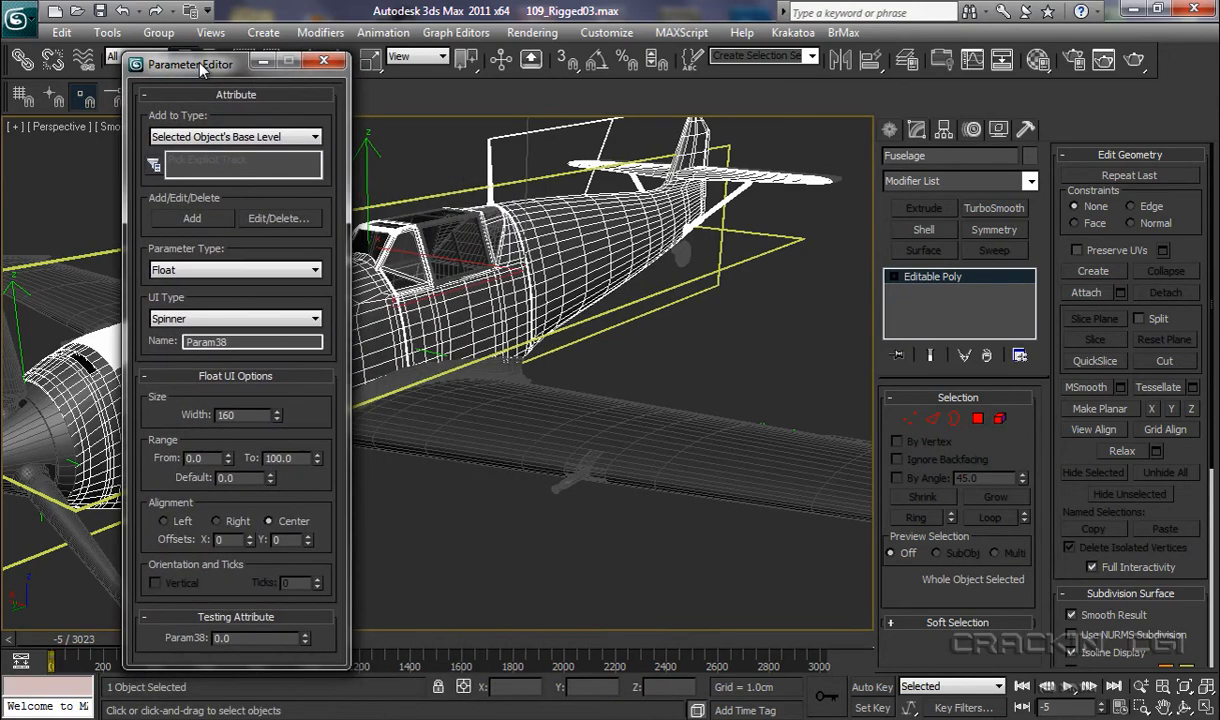
{"action": "left_click", "coordinate": [289, 219]}
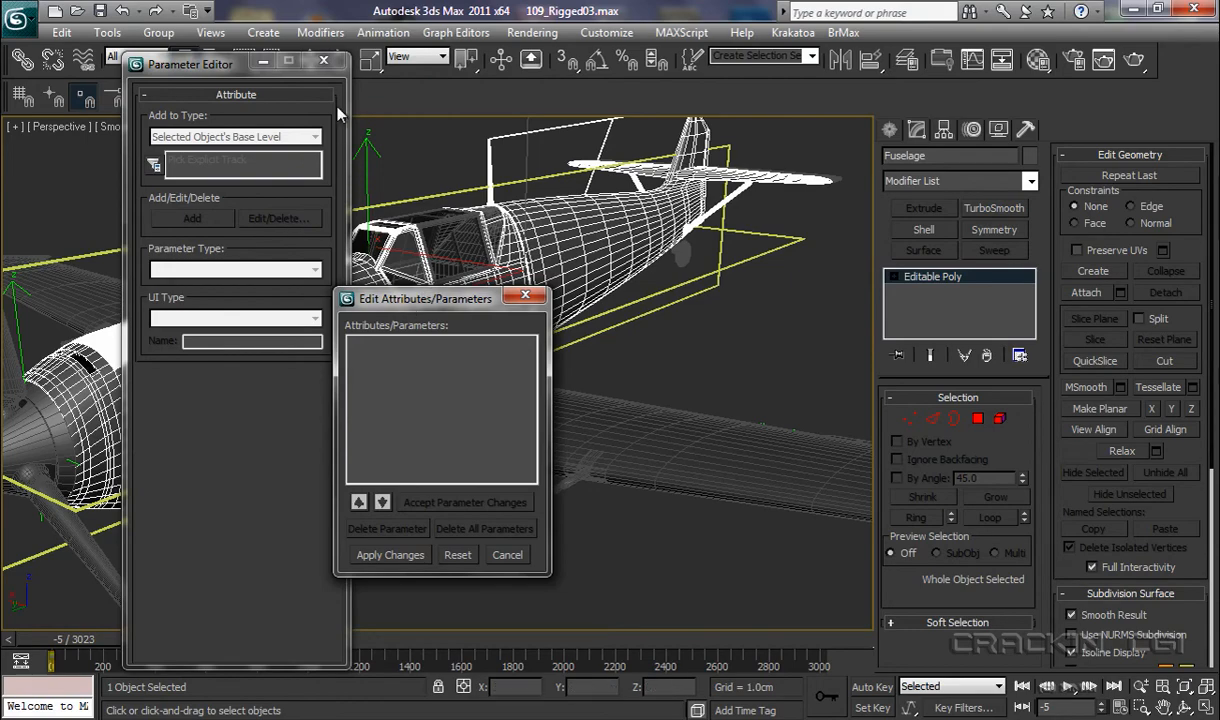
{"action": "left_click", "coordinate": [330, 61]}
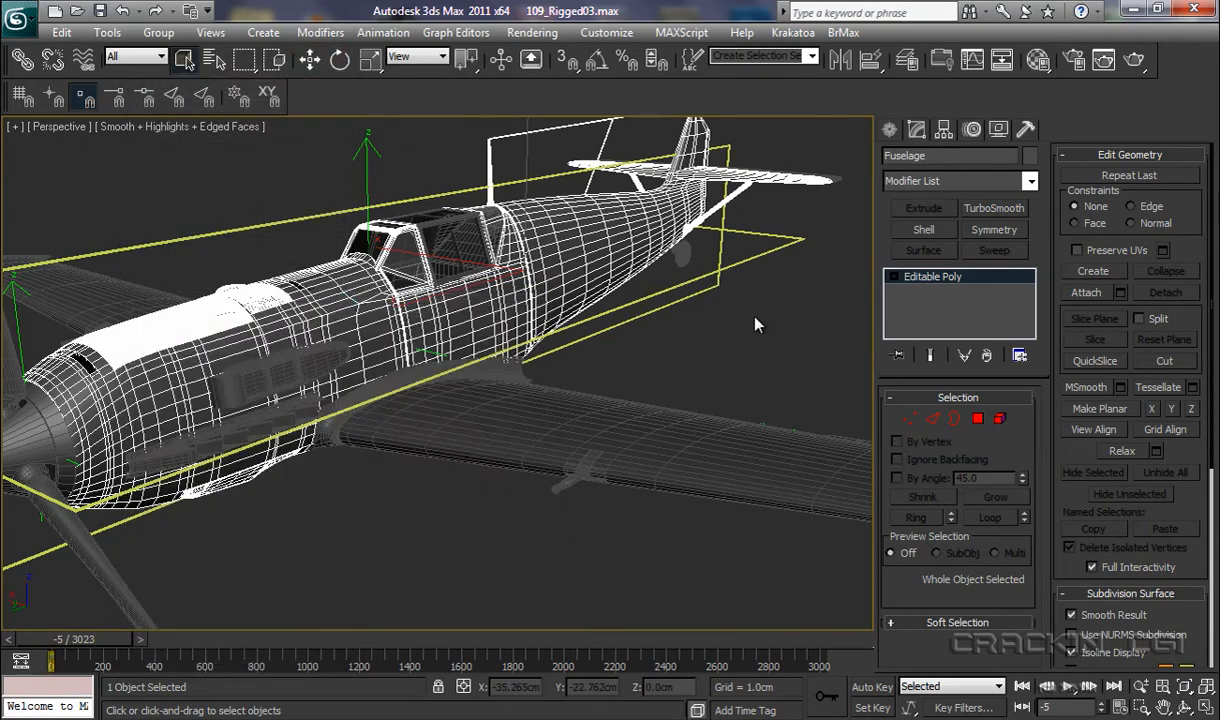
- Examine the Fuselage_Trim spinner's settings among CC_Messerschmitt's custom attributes in the Parameter Editor, and close it without changes
{"action": "left_click", "coordinate": [685, 298]}
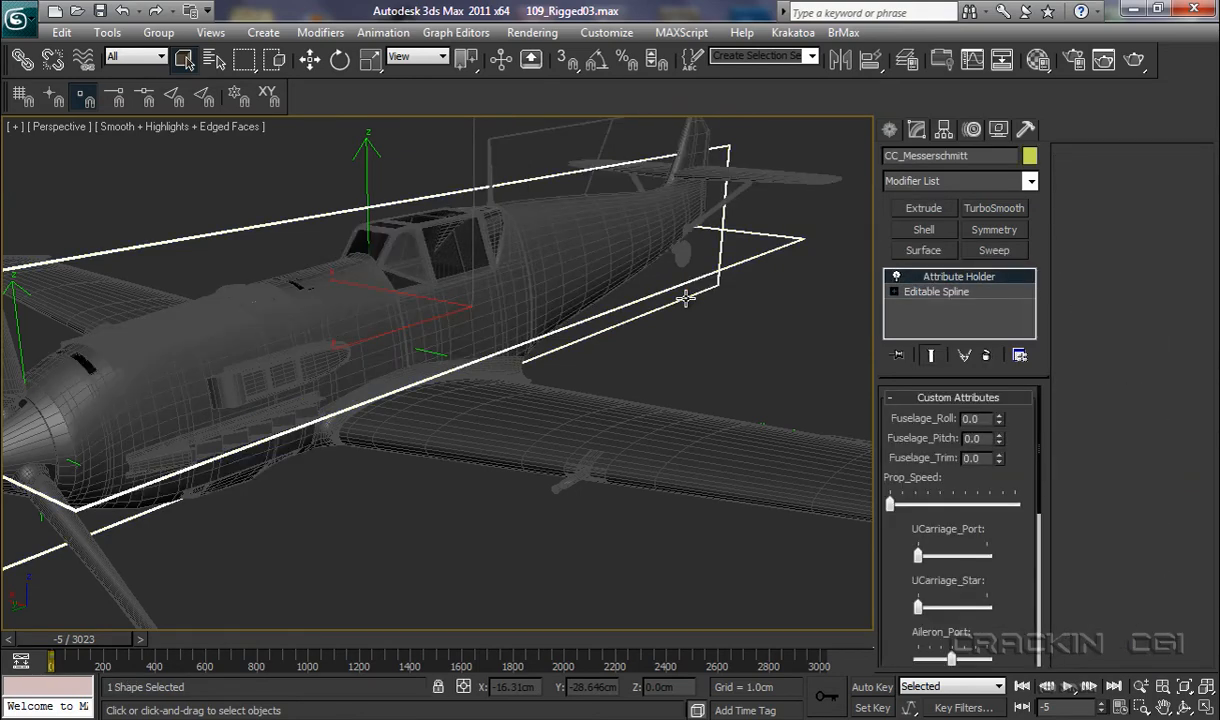
{"action": "key", "text": "alt+1"}
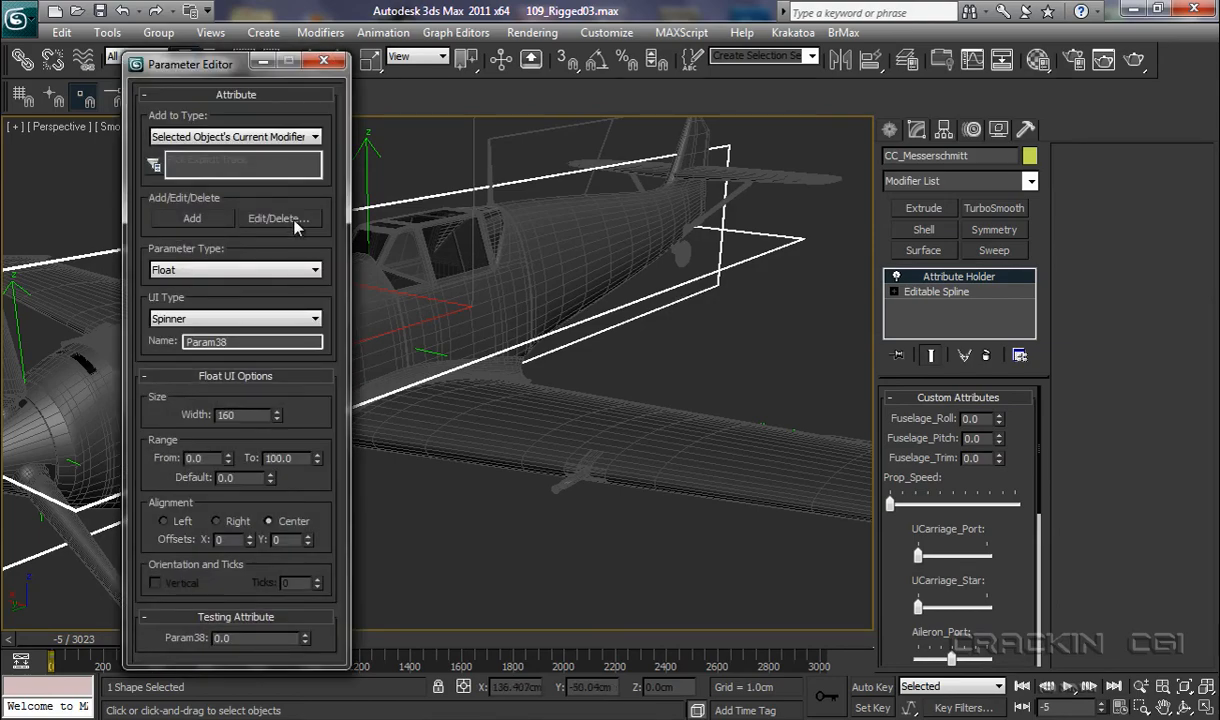
{"action": "left_click", "coordinate": [279, 219]}
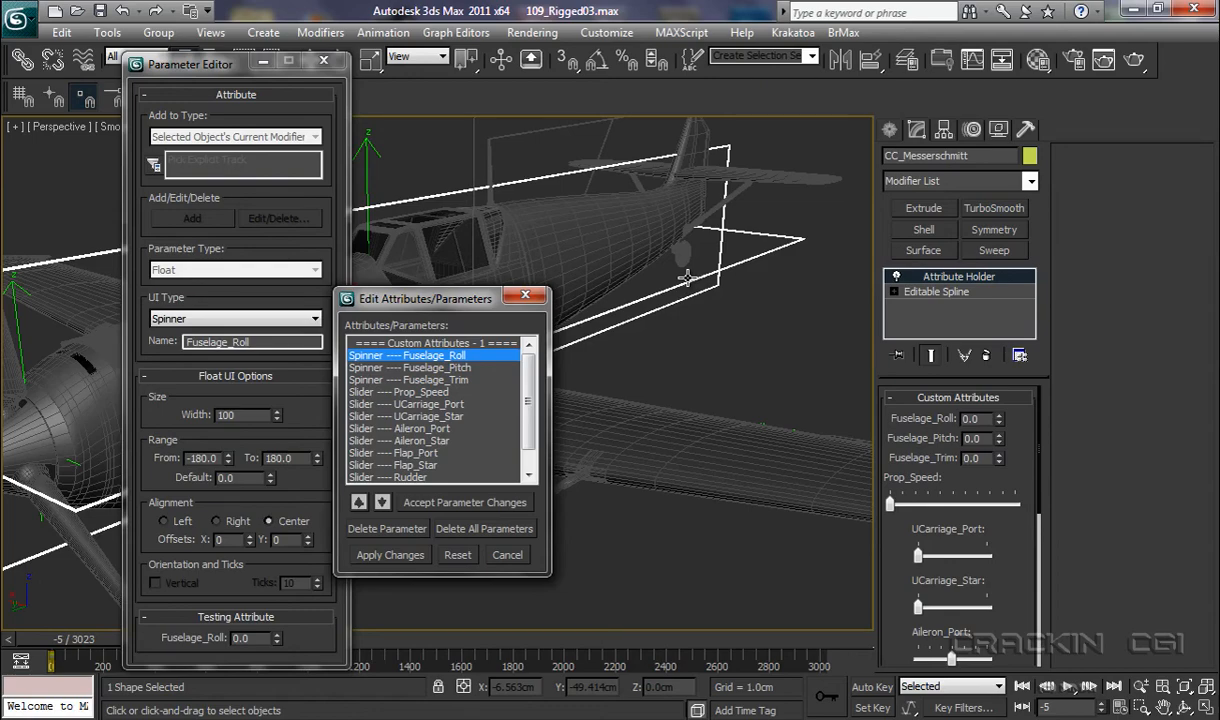
{"action": "left_click", "coordinate": [448, 381]}
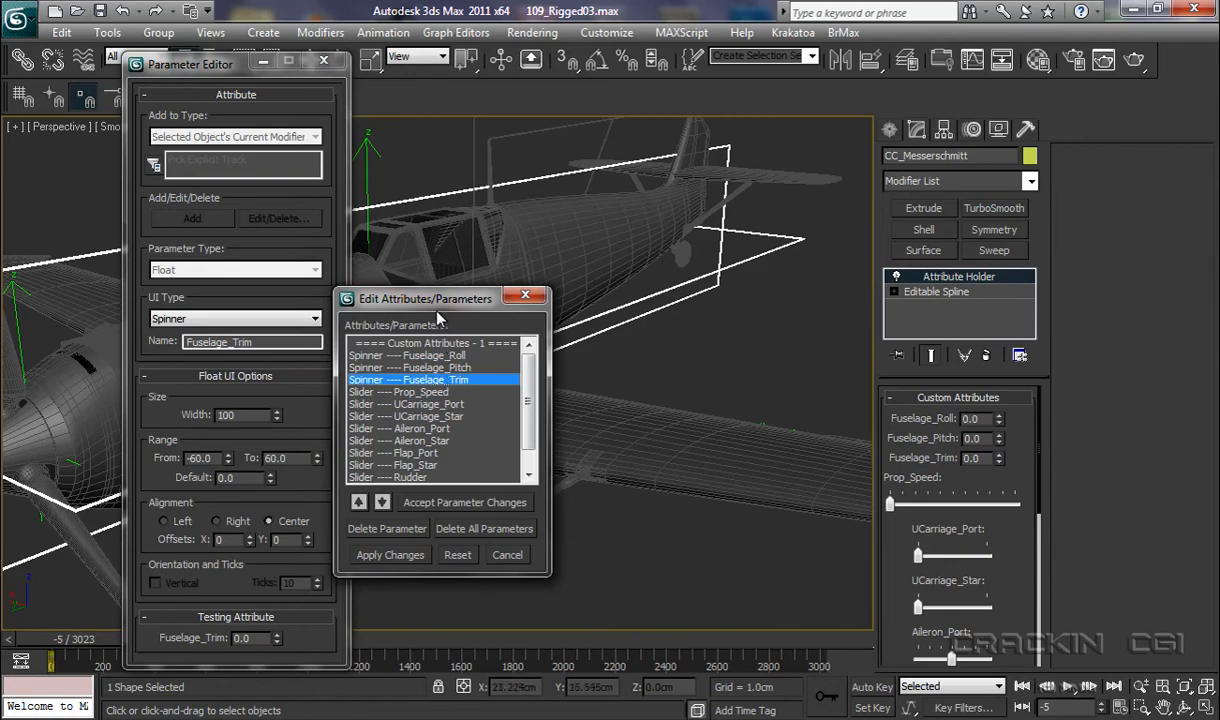
{"action": "left_click_drag", "start_coordinate": [420, 298], "coordinate": [590, 207]}
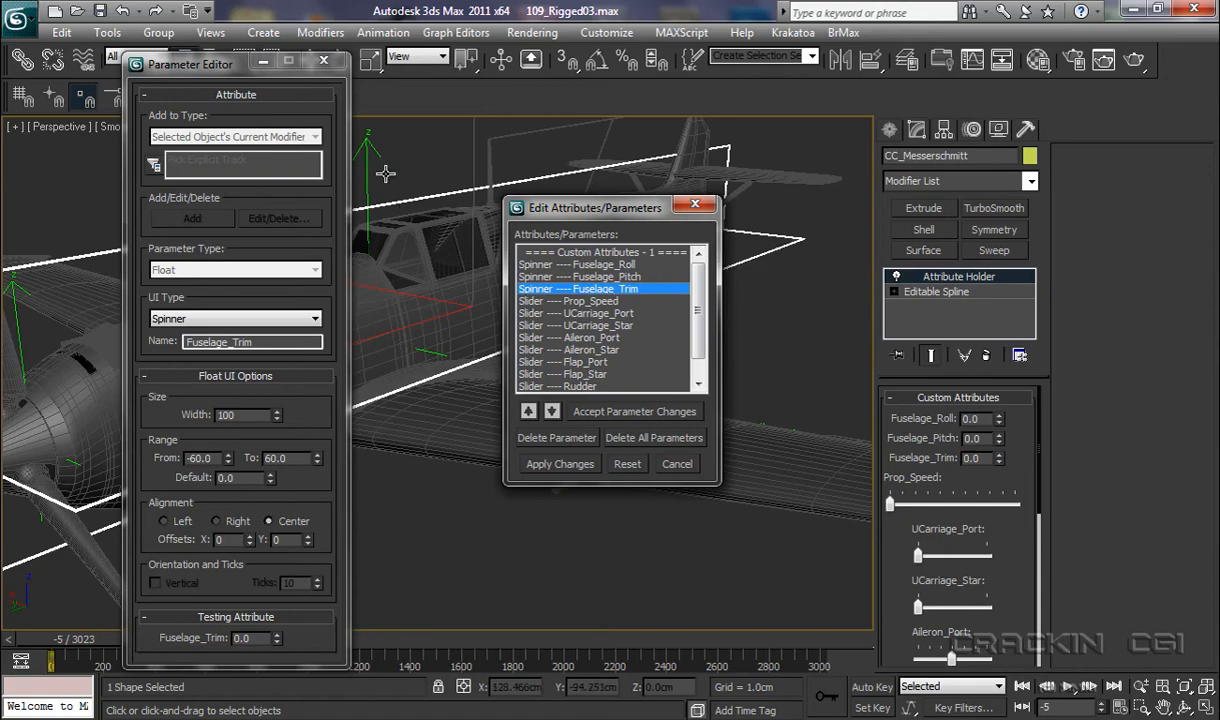
{"action": "left_click", "coordinate": [324, 61]}
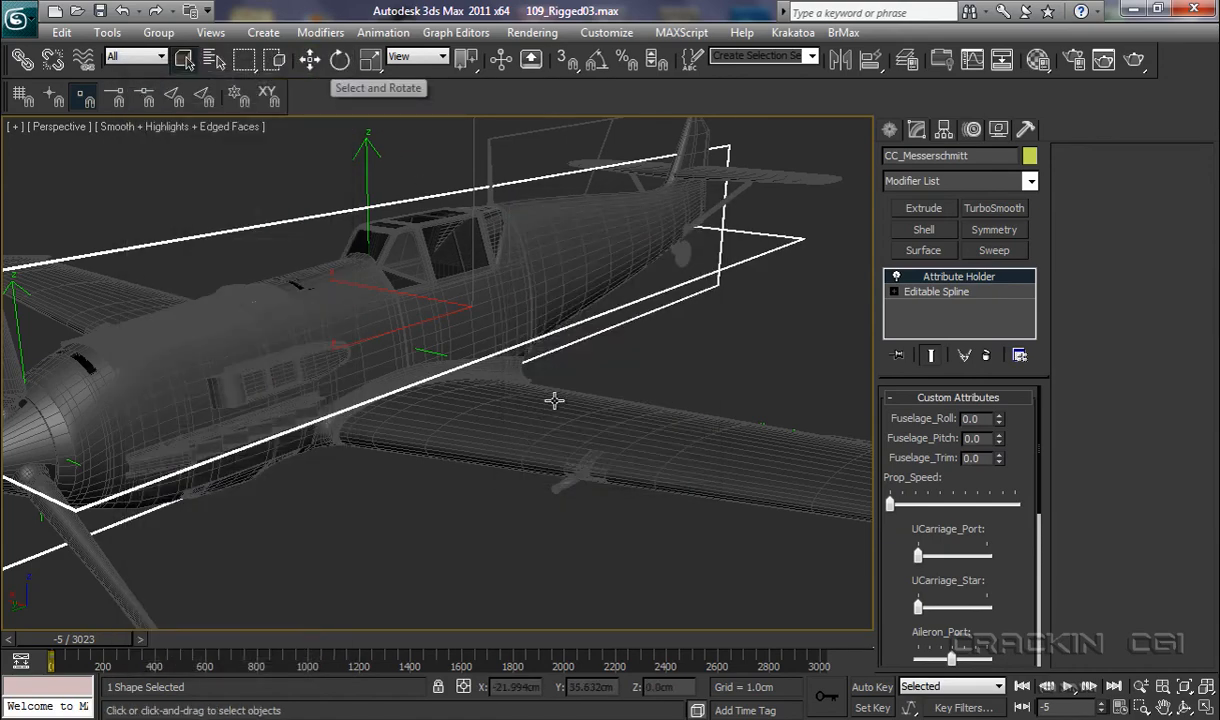